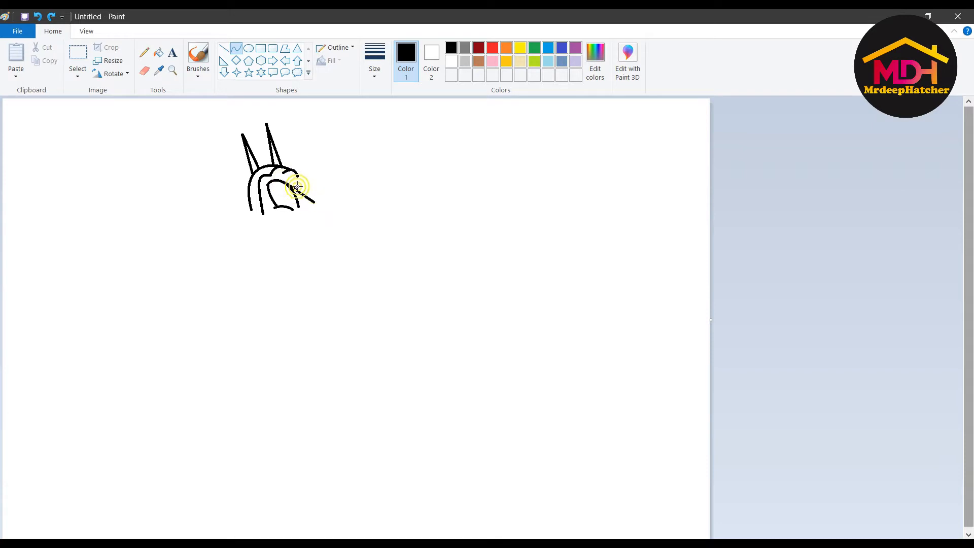
- Add custom light blue and red colours to the palette with Edit colors
left_click(595, 61)
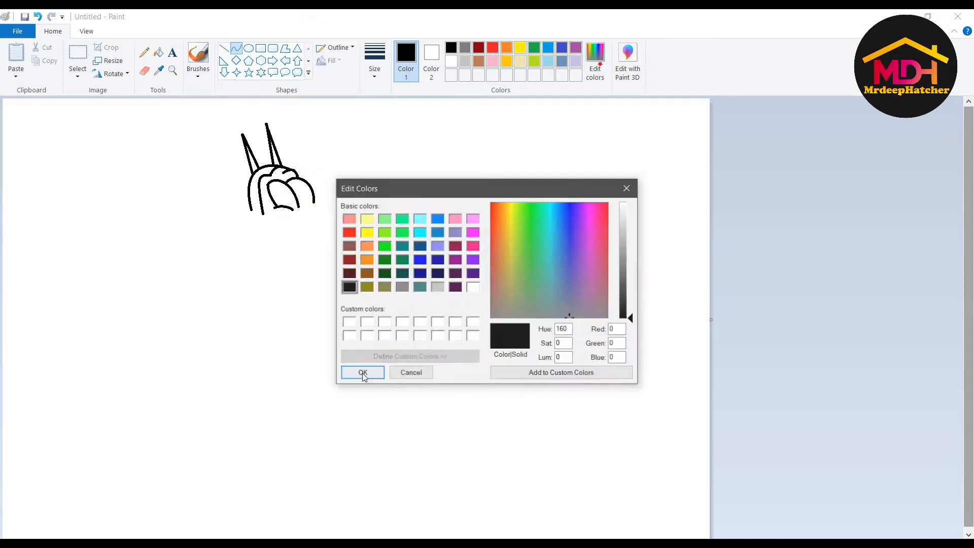
type("167")
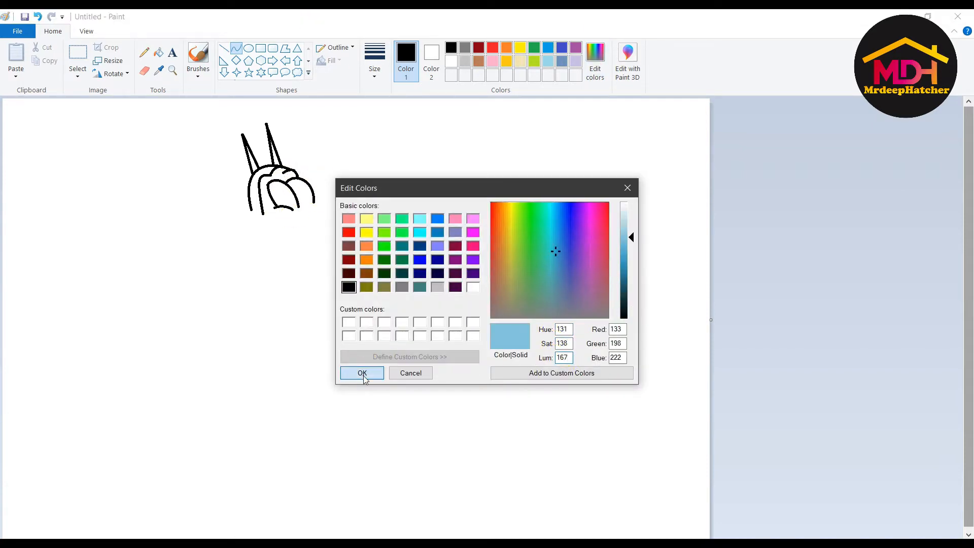
left_click(362, 372)
double_click(563, 329)
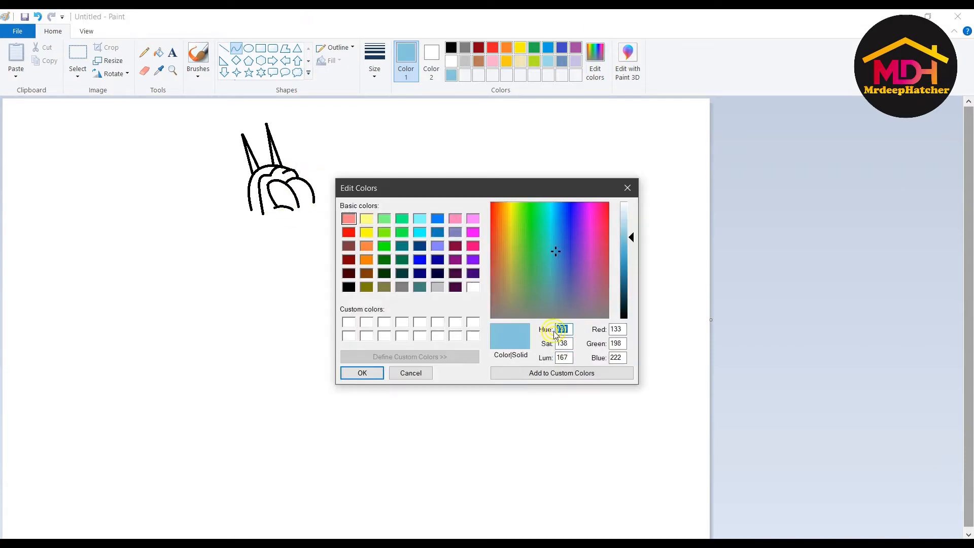
type("238")
left_click(564, 343)
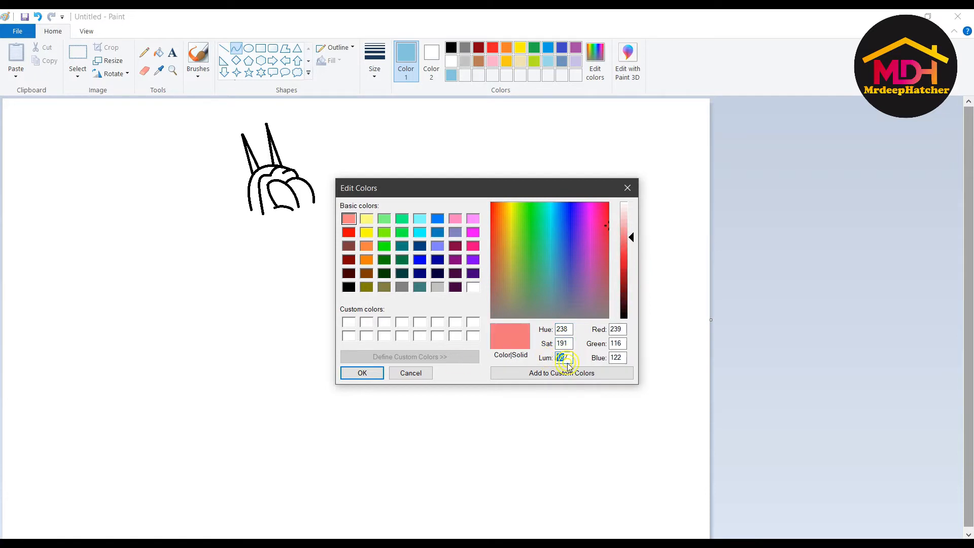
type("118")
key("Return")
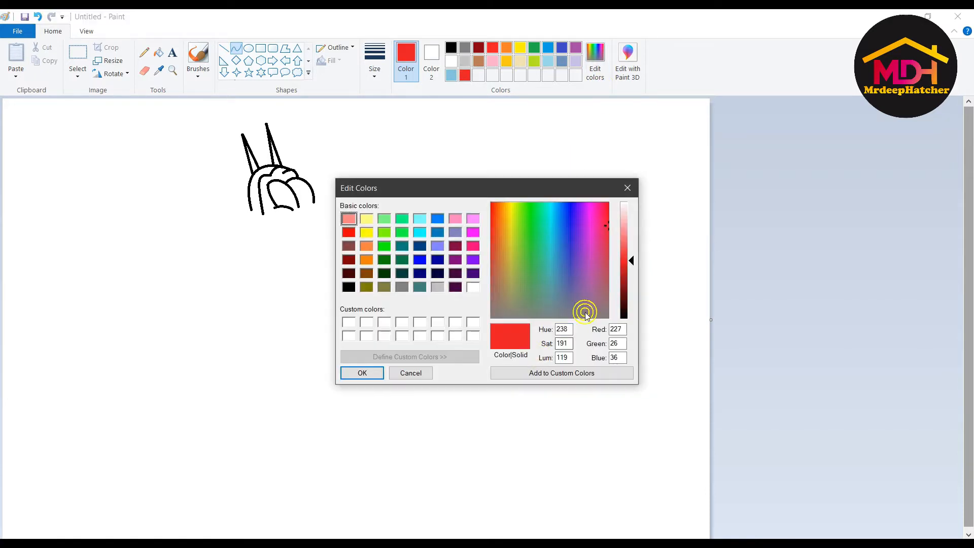
- Add olive green (Hue 53, Sat 121, Lum 128) and a gold custom colour
double_click(563, 329)
type("53")
double_click(563, 342)
type("121")
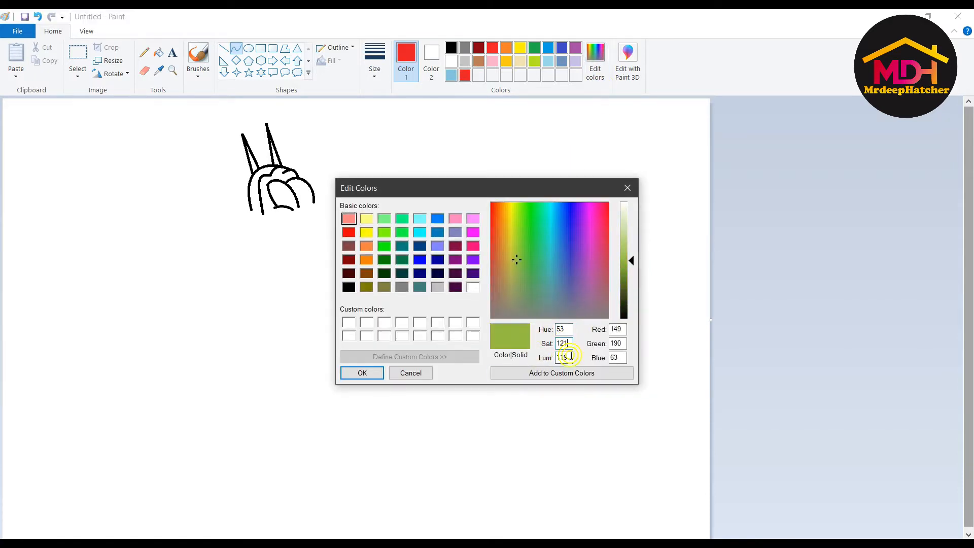
double_click(567, 357)
type("128")
left_click(355, 373)
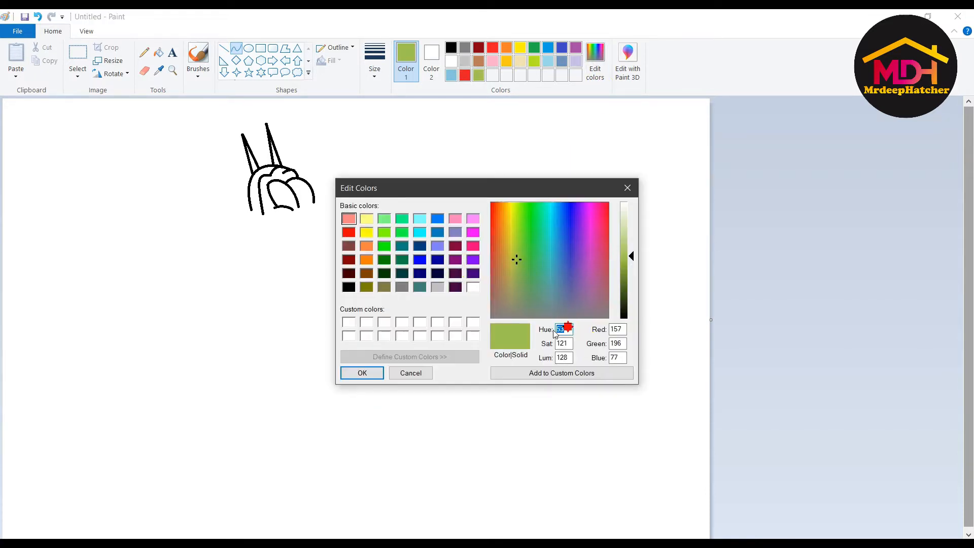
type("240")
key("Return")
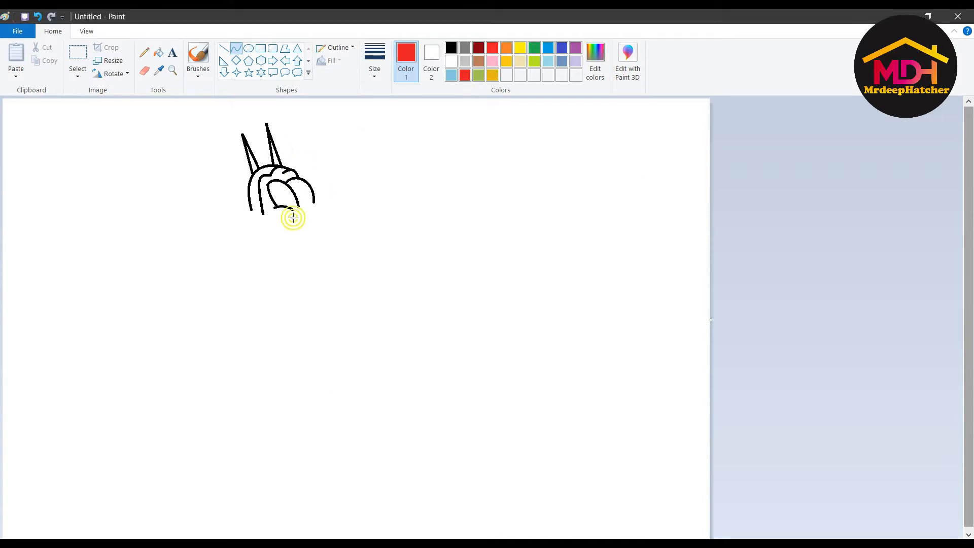
- Outline the top and right side of Oggy's nose with red curves
mouse_move(290, 211)
left_mouse_down()
mouse_move(360, 200)
mouse_move(335, 201)
left_mouse_up()
left_click(315, 200)
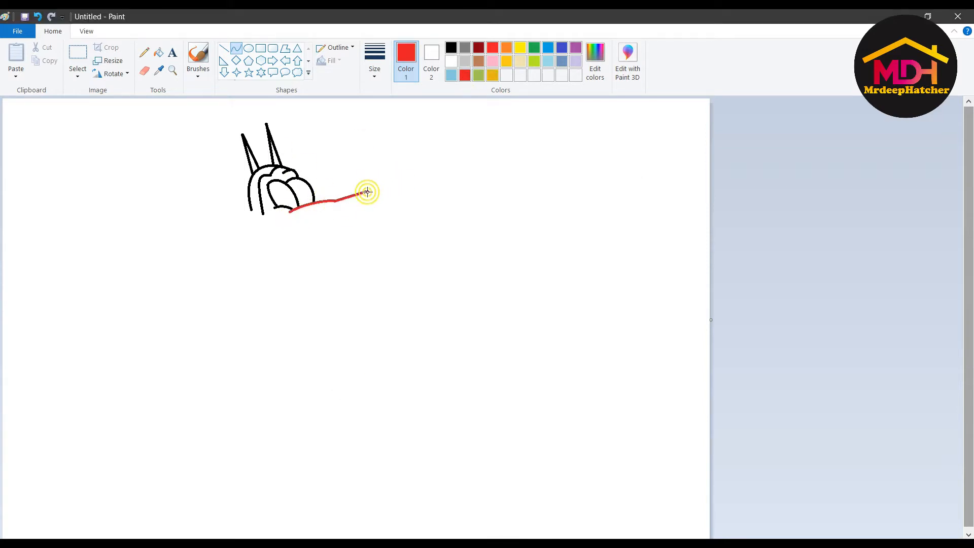
key("ctrl+z")
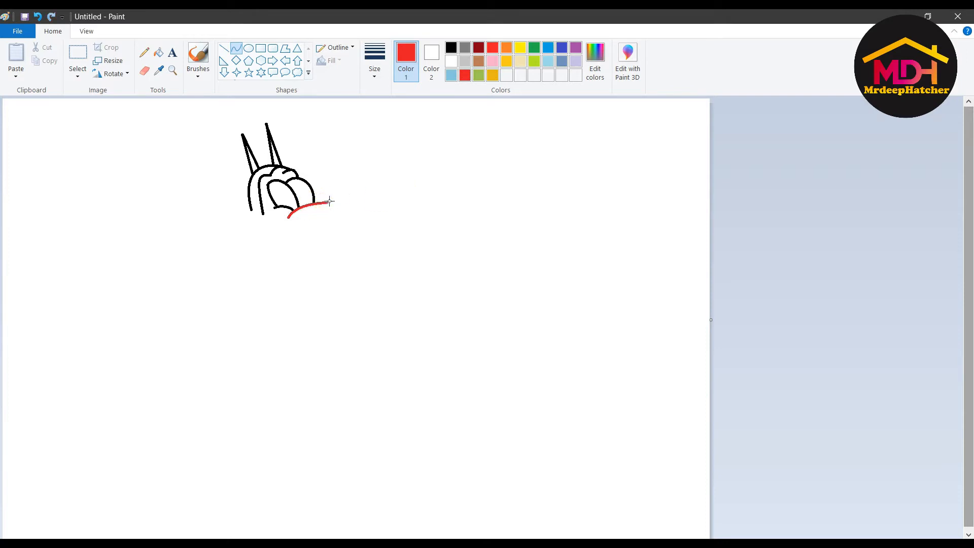
left_click(337, 184)
mouse_move(326, 202)
left_mouse_down()
mouse_move(350, 186)
mouse_move(333, 239)
mouse_move(347, 232)
left_mouse_up()
left_click(353, 212)
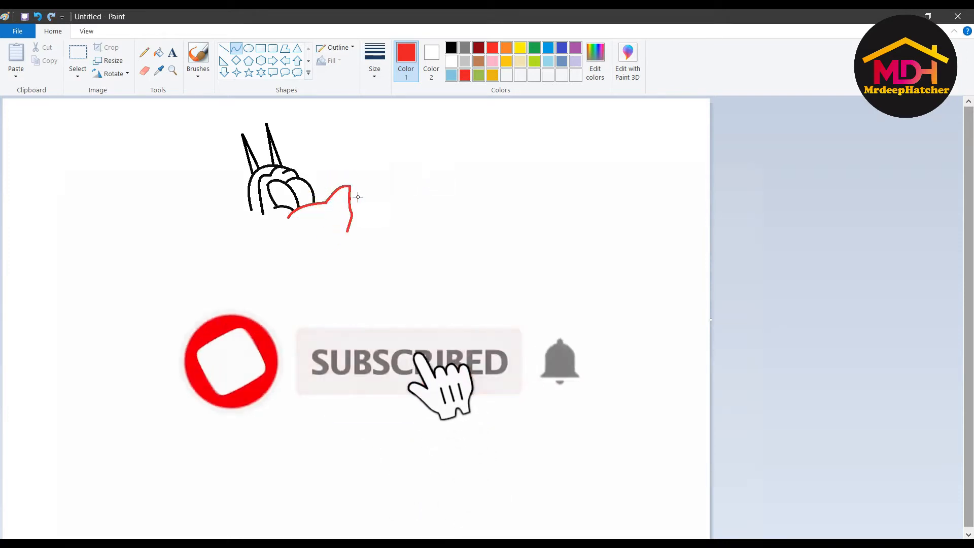
left_click(343, 223)
key("ctrl+z")
left_click_drag(350, 186, 354, 213)
left_click(369, 192)
left_click(367, 205)
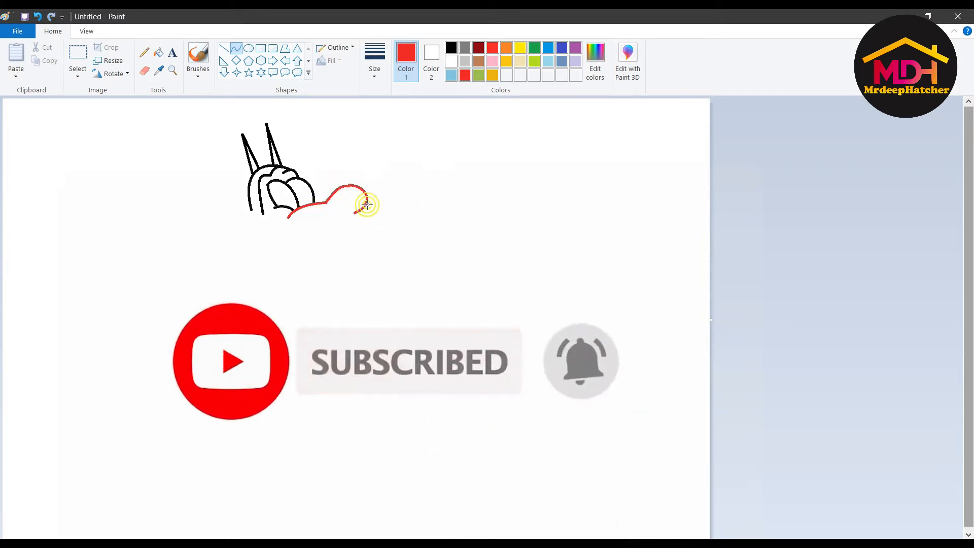
left_click(349, 219)
left_click(287, 241)
left_click_drag(288, 218, 354, 213)
- Redraw the nose's rounded lower edge in red, removing misplaced curves
key("ctrl+z")
left_click(348, 218)
left_click(302, 226)
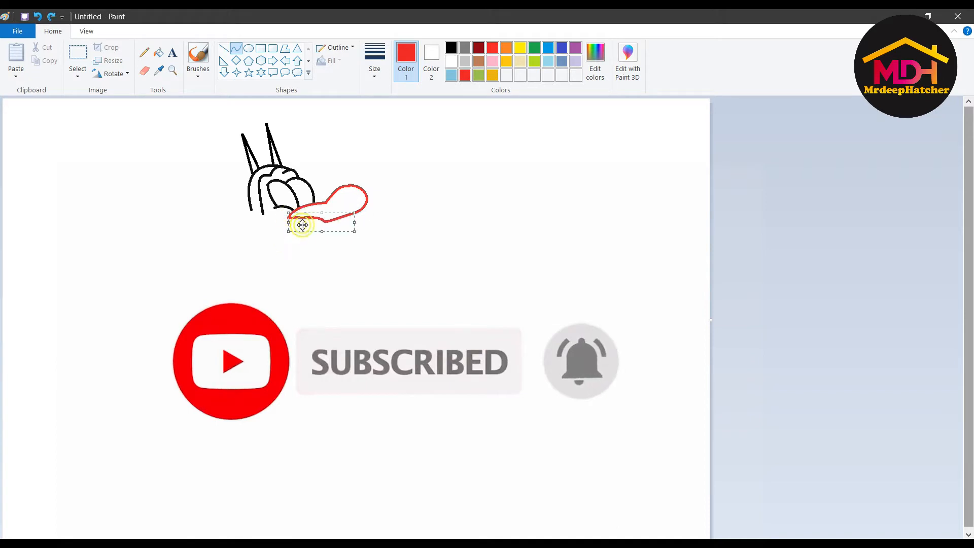
key("ctrl+z")
left_click_drag(288, 218, 354, 213)
left_click(286, 226)
left_click(322, 235)
left_click(144, 71)
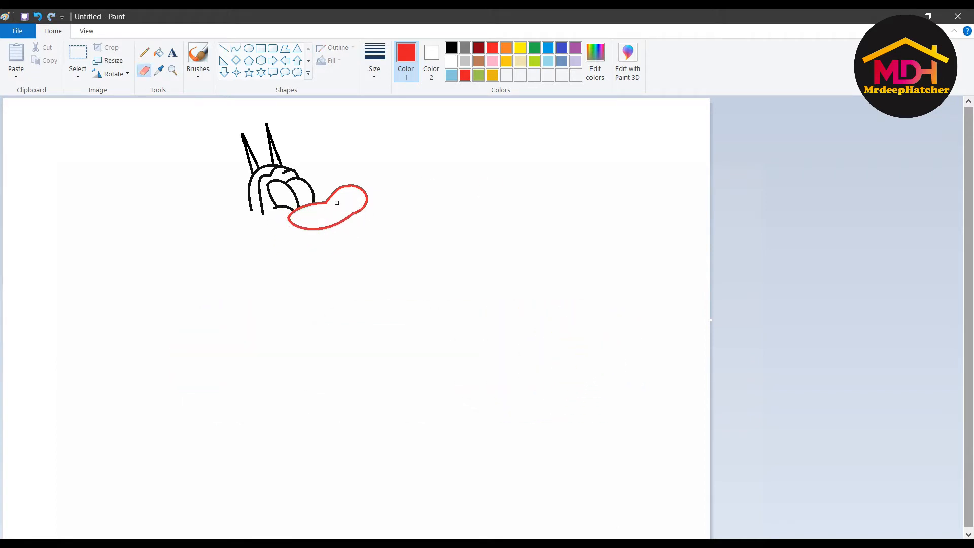
left_click(236, 48)
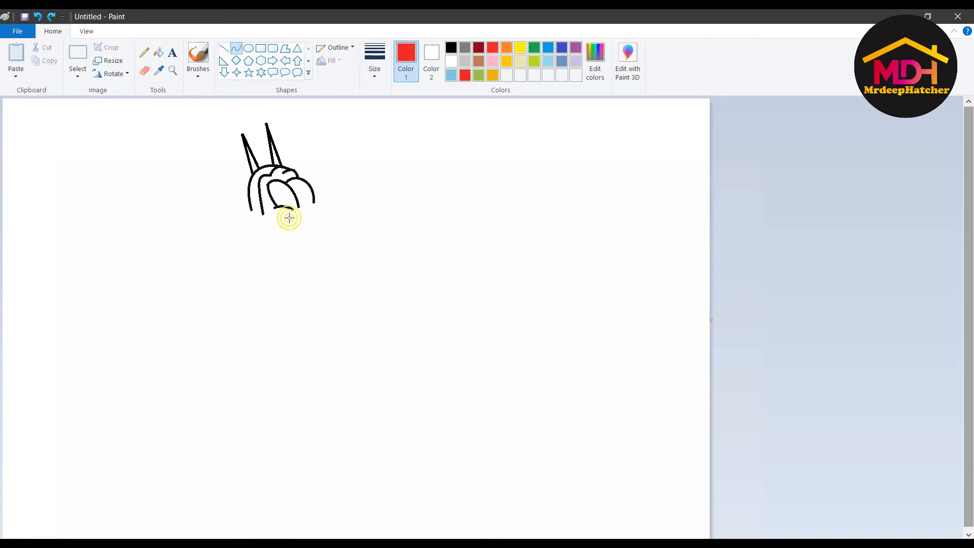
mouse_move(289, 213)
left_mouse_down()
mouse_move(293, 230)
mouse_move(361, 171)
mouse_move(328, 196)
mouse_move(338, 202)
left_mouse_up()
left_click(285, 233)
left_click(301, 203)
left_click(324, 205)
left_click(236, 48)
key("ctrl+z")
- Close the nose with a hooked curve and underside, then fill it solid red
mouse_move(326, 196)
left_mouse_down()
mouse_move(344, 211)
mouse_move(348, 192)
left_mouse_up()
left_click(333, 203)
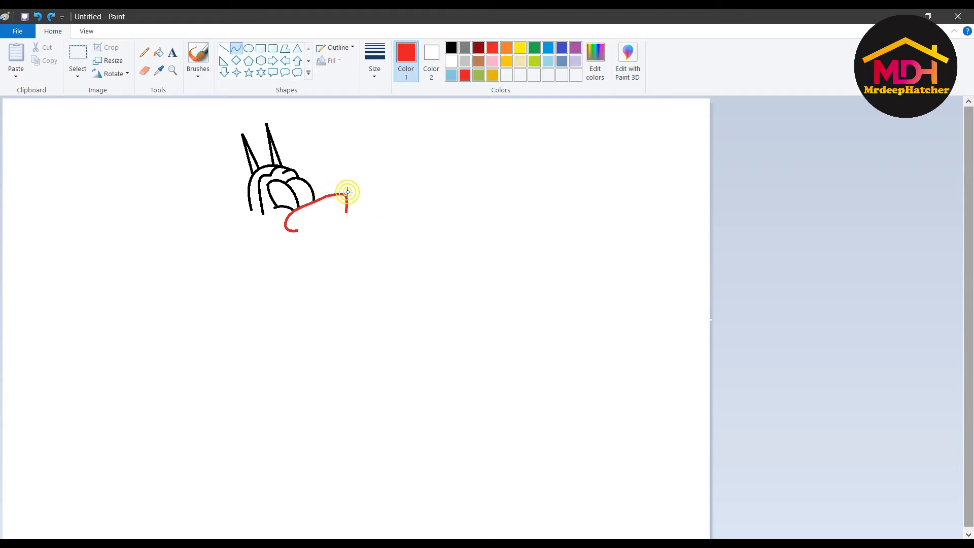
left_click(352, 205)
left_click(307, 229)
mouse_move(297, 230)
left_mouse_down()
mouse_move(347, 212)
mouse_move(344, 221)
left_mouse_up()
left_click(277, 197)
left_click(159, 52)
left_click(298, 210)
left_click(236, 48)
- Draw a curved black line for Oggy's back, left of the head
left_click_drag(228, 211, 163, 187)
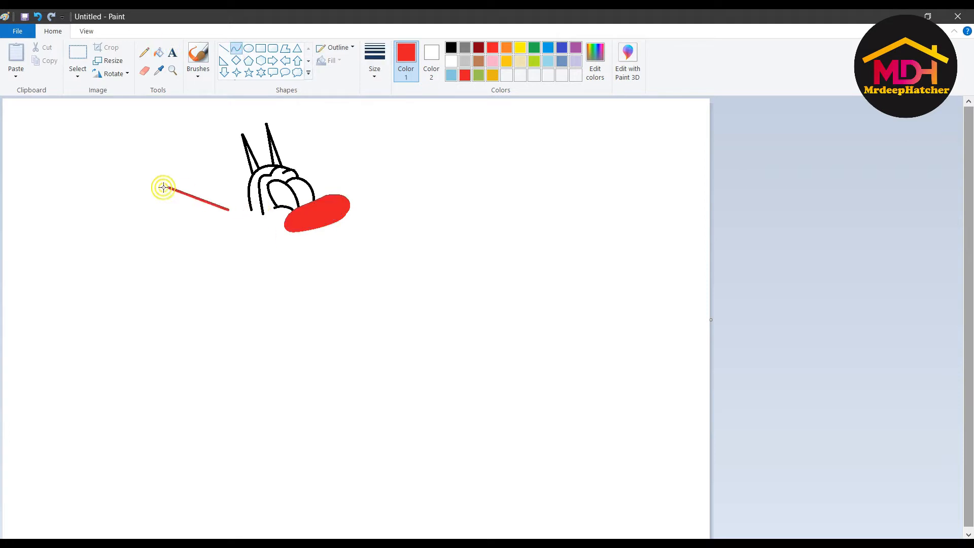
key("ctrl+z")
left_click(451, 47)
left_click_drag(263, 213, 202, 197)
left_click_drag(192, 199, 183, 202)
key("ctrl+z")
left_click_drag(262, 213, 188, 199)
key("ctrl+z")
left_click(260, 216)
left_click(218, 199)
- Extend the back into a slight S-curve ending in a shoulder arch
left_click_drag(204, 236, 233, 272)
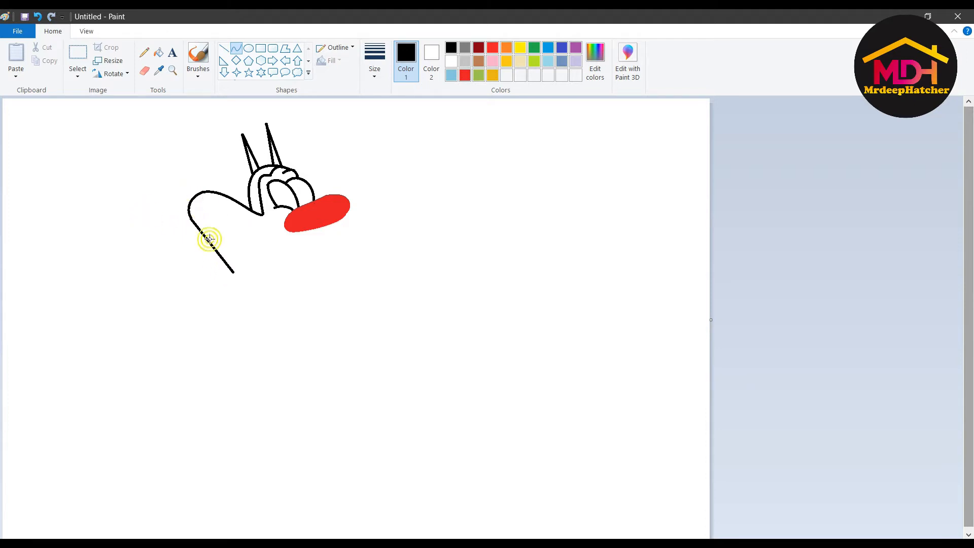
left_click(197, 228)
left_click(221, 261)
left_click(151, 255)
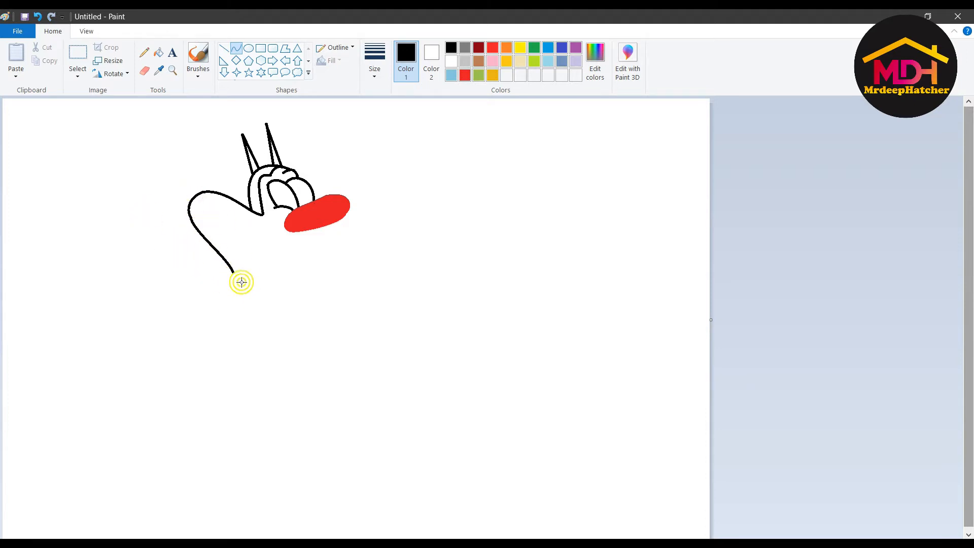
left_click(265, 270)
key("ctrl+z")
left_click(234, 270)
left_click(237, 264)
- Draw the upper and lower black edges of the long arm reaching down-left
left_click(186, 274)
key("ctrl+z")
mouse_move(231, 282)
left_mouse_down()
mouse_move(172, 359)
mouse_move(184, 323)
mouse_move(154, 364)
left_mouse_up()
mouse_move(215, 311)
left_mouse_down()
mouse_move(228, 318)
mouse_move(161, 378)
left_mouse_up()
left_click(174, 363)
left_click(248, 292)
key("ctrl+z")
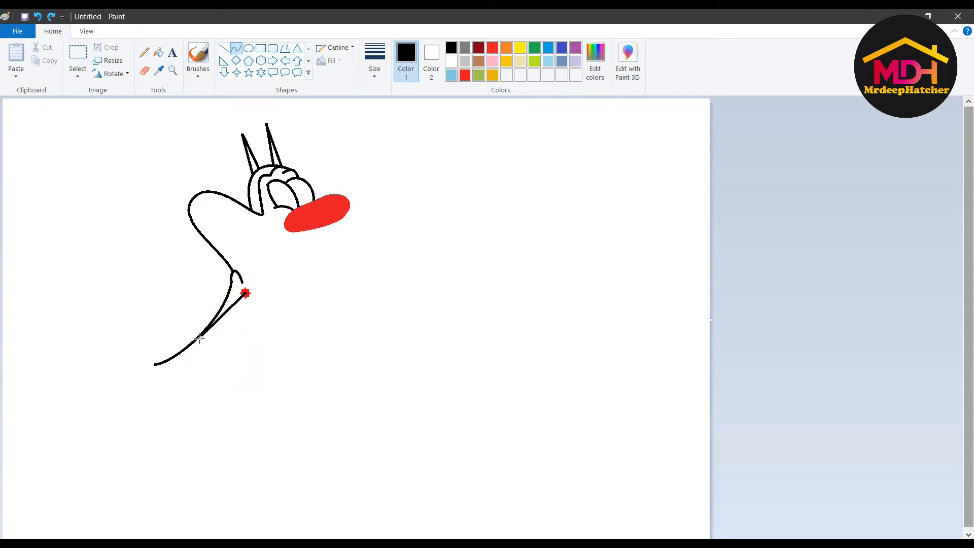
left_click_drag(246, 293, 157, 370)
left_click_drag(217, 325, 231, 331)
left_click(172, 371)
left_click(125, 362)
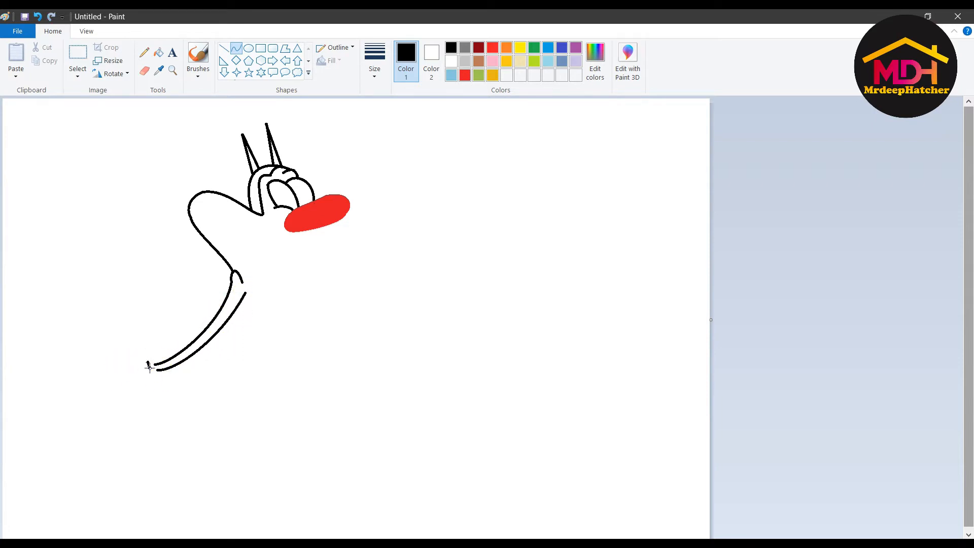
- Add a short wrist line and a rounded raised thumb
left_click(134, 345)
mouse_move(134, 330)
left_mouse_down()
mouse_move(124, 360)
mouse_move(82, 396)
mouse_move(72, 387)
mouse_move(84, 395)
mouse_move(120, 378)
left_mouse_up()
left_click(132, 338)
left_click(154, 326)
left_click(132, 297)
left_click(104, 303)
left_click(84, 343)
- Draw the three curved fingers of the hand
left_click(82, 405)
left_click(85, 421)
left_click(88, 419)
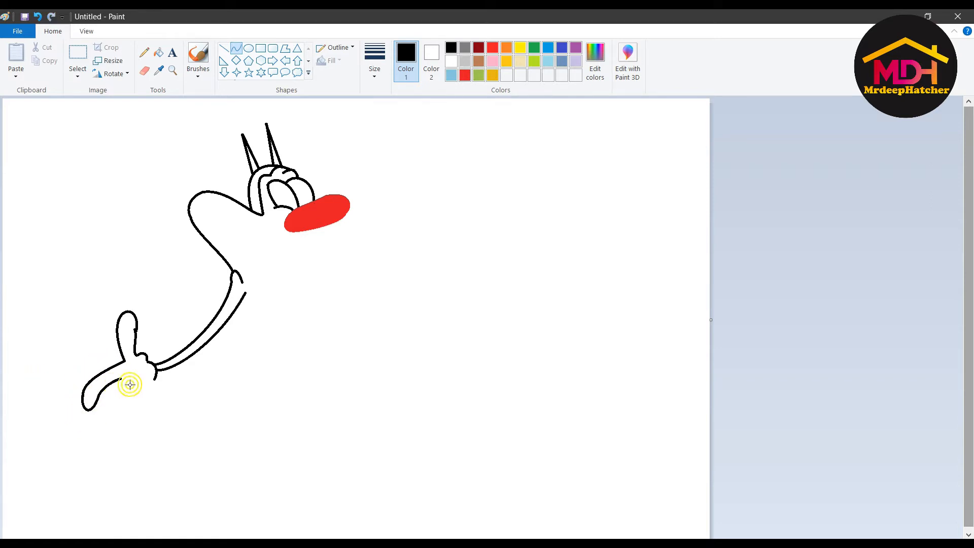
mouse_move(123, 380)
left_mouse_down()
mouse_move(109, 422)
mouse_move(97, 422)
mouse_move(123, 419)
mouse_move(132, 385)
mouse_move(118, 426)
mouse_move(114, 399)
mouse_move(146, 406)
mouse_move(142, 389)
mouse_move(119, 426)
mouse_move(129, 430)
left_mouse_up()
left_click(85, 431)
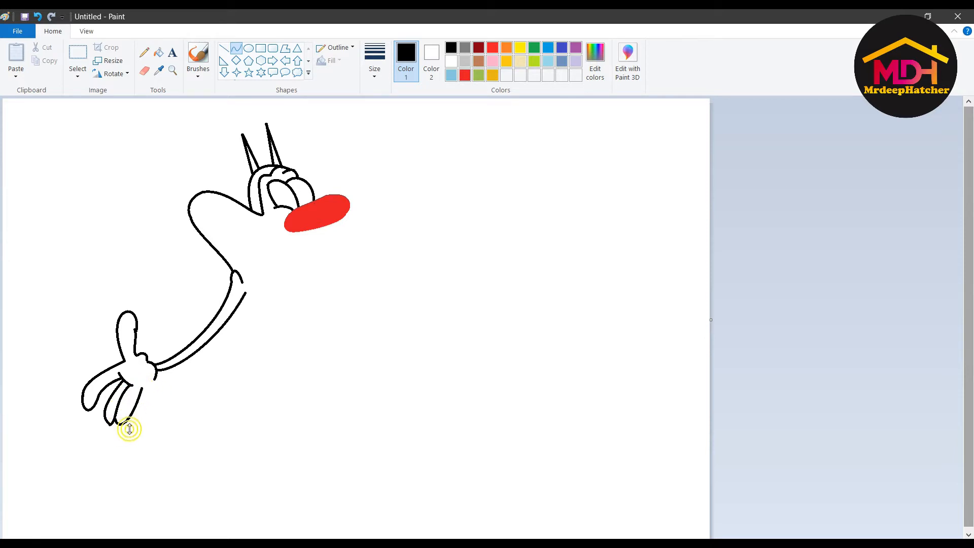
left_click_drag(137, 388, 141, 391)
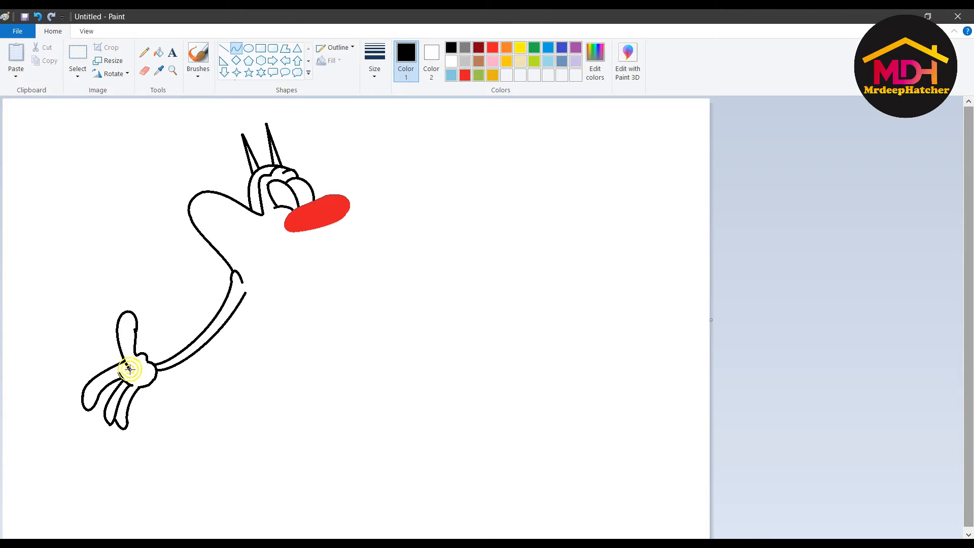
left_click(147, 363)
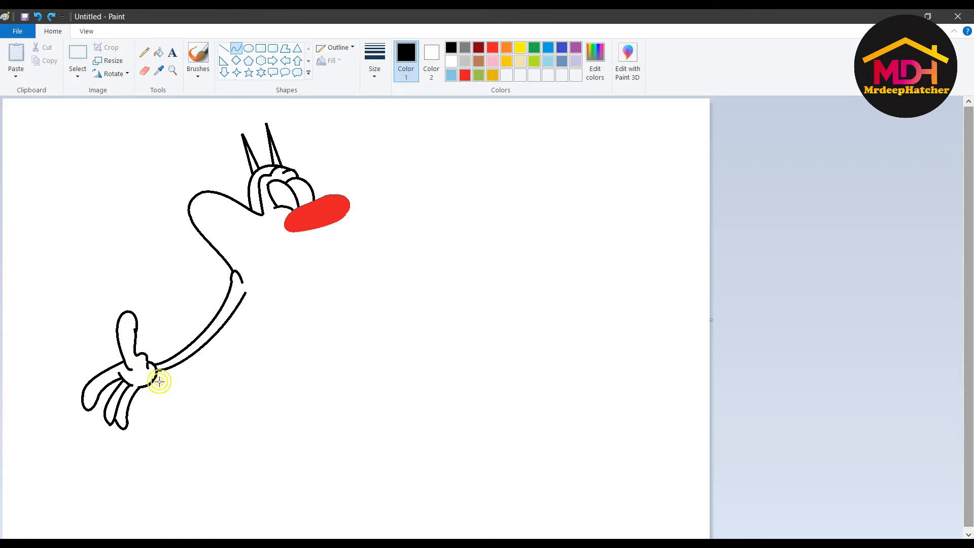
- Draw the belly line down from the arm and bend the leg lines into S-curves
left_click_drag(239, 305, 301, 435)
left_click_drag(262, 350, 257, 326)
left_click_drag(258, 406, 206, 344)
left_click_drag(233, 383, 231, 403)
left_click_drag(229, 373, 234, 356)
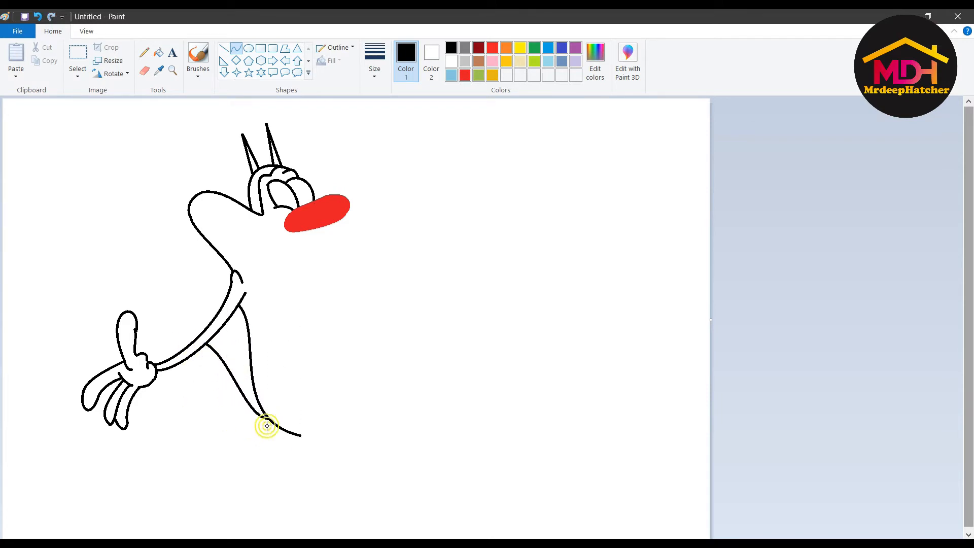
left_click_drag(274, 425, 192, 357)
left_click_drag(254, 407, 252, 435)
left_click_drag(206, 371, 206, 380)
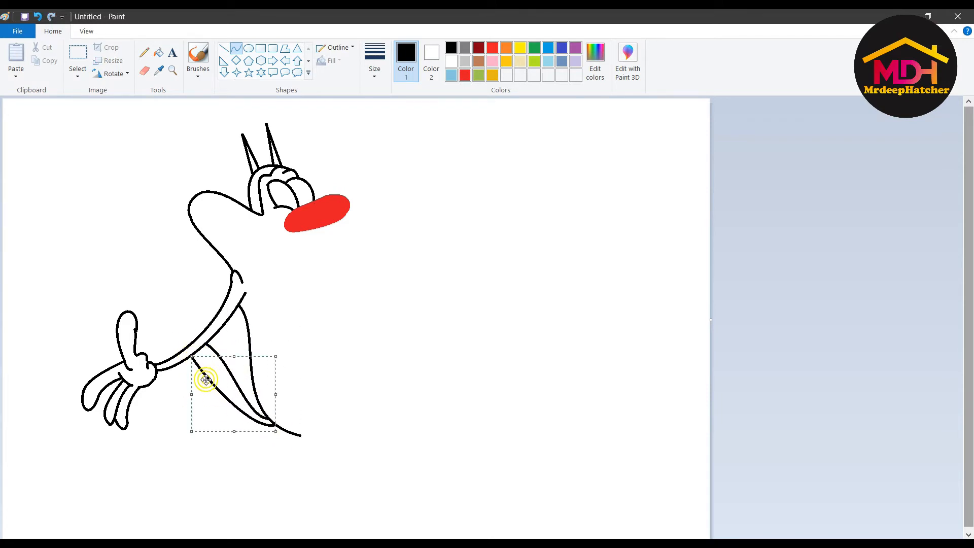
left_click(200, 338)
- Redraw the inner leg curve and add a short line toward the arm
key("ctrl+z")
left_click_drag(277, 426, 186, 360)
left_click_drag(256, 412, 248, 427)
left_click_drag(219, 395, 197, 367)
left_click(200, 336)
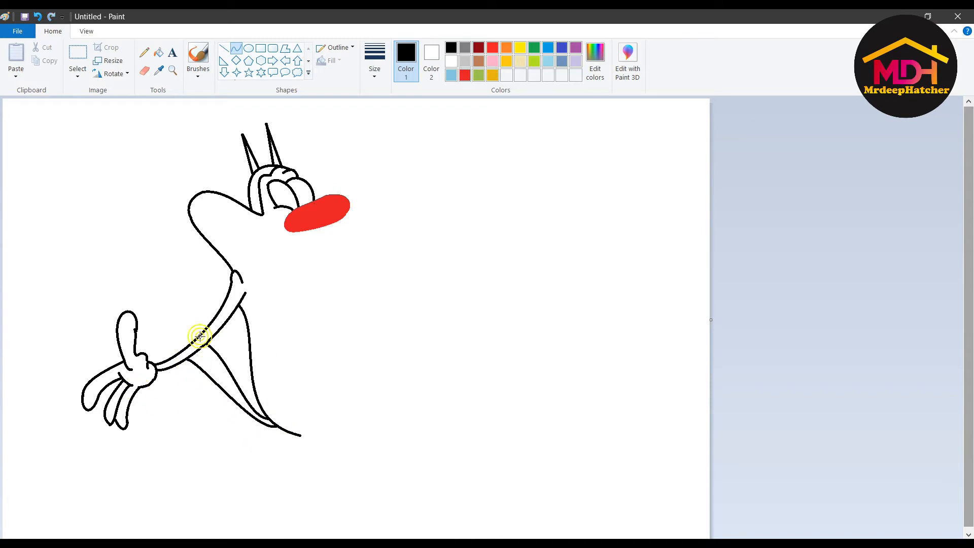
mouse_move(195, 333)
left_mouse_down()
mouse_move(129, 252)
mouse_move(112, 276)
mouse_move(176, 319)
left_mouse_up()
key("ctrl+z")
- Curve the foot's underside, toe outline and front edge
key("ctrl+z")
key("ctrl+z")
mouse_move(197, 329)
left_mouse_down()
mouse_move(175, 320)
mouse_move(152, 337)
mouse_move(157, 330)
mouse_move(108, 311)
mouse_move(167, 317)
mouse_move(148, 343)
mouse_move(166, 340)
mouse_move(170, 318)
mouse_move(135, 326)
mouse_move(148, 283)
mouse_move(155, 288)
left_mouse_up()
- Start the foot with short curved segments at the end of the leg
left_click(145, 71)
left_click(236, 48)
left_click_drag(301, 435, 308, 456)
left_click(318, 447)
left_click(308, 442)
mouse_move(307, 449)
left_mouse_down()
mouse_move(295, 465)
mouse_move(305, 470)
mouse_move(279, 487)
mouse_move(308, 461)
mouse_move(325, 467)
mouse_move(305, 476)
mouse_move(314, 463)
left_mouse_up()
left_click(299, 451)
left_click(316, 456)
left_click(272, 464)
left_click(270, 459)
left_click(270, 458)
left_click(257, 471)
left_click(246, 478)
left_click(258, 494)
left_click(313, 483)
key("ctrl+z")
left_click(304, 482)
- Add toe lines inside the foot and a sagging tail line from it
left_click_drag(255, 476, 271, 472)
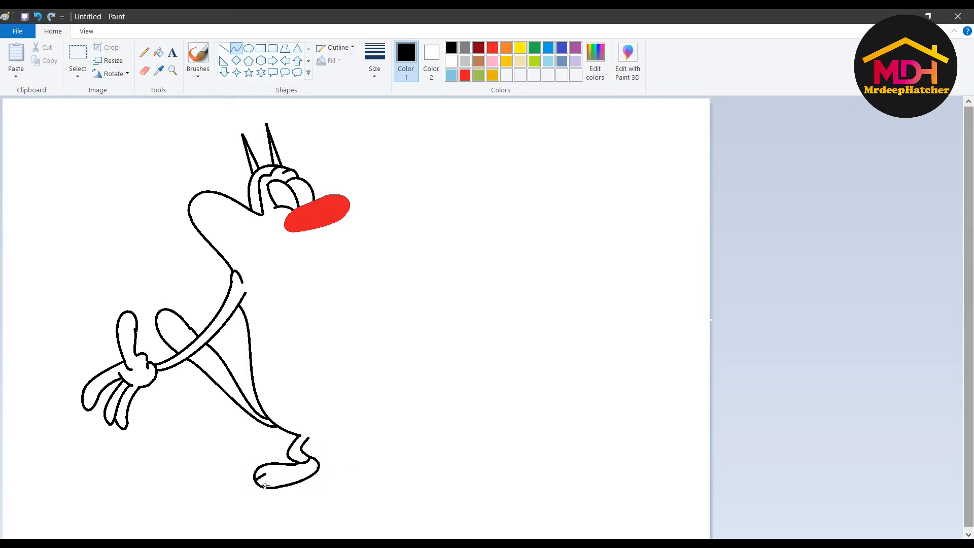
left_click(274, 486)
left_click(236, 48)
left_click_drag(256, 478, 268, 475)
mouse_move(305, 439)
left_mouse_down()
mouse_move(435, 402)
mouse_move(409, 419)
mouse_move(429, 426)
left_mouse_up()
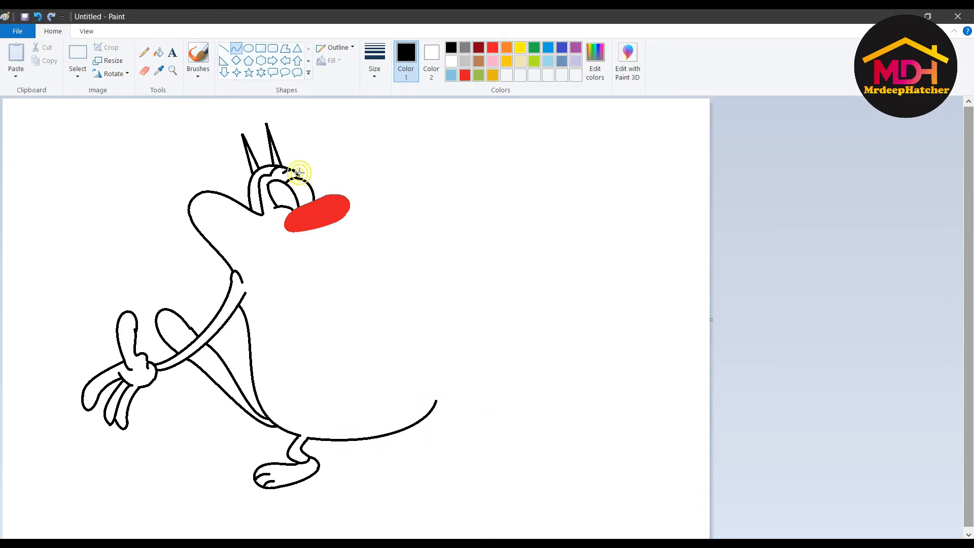
- Draw the snout curve, the grin's mouth line and lower lip, and close the chin
left_click_drag(345, 195, 360, 179)
left_click_drag(385, 180, 235, 223)
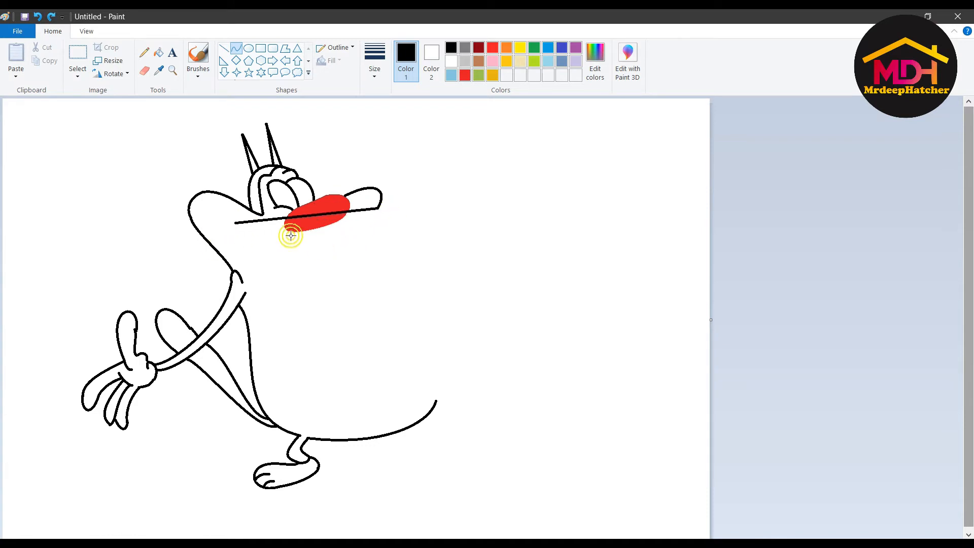
left_click_drag(291, 237, 355, 246)
left_click(260, 258)
left_click_drag(235, 223, 341, 268)
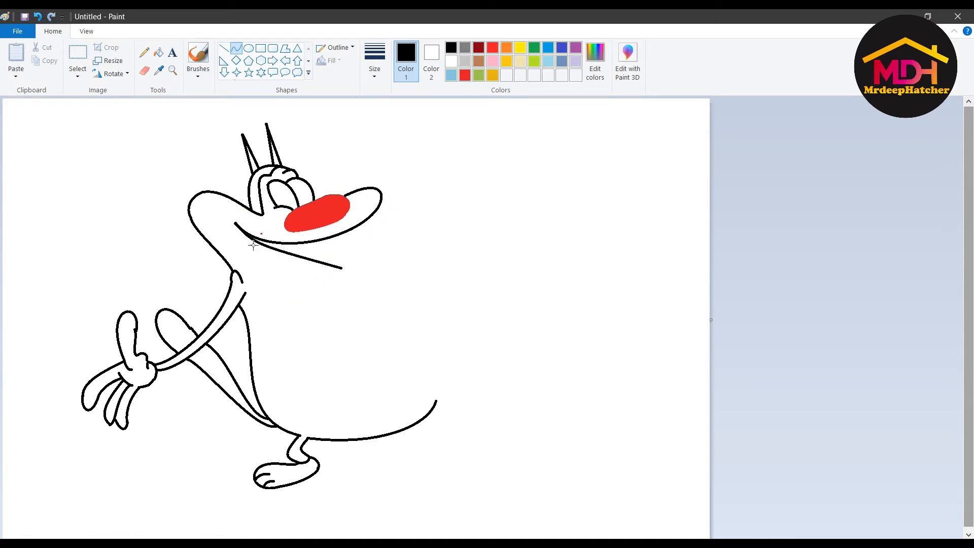
left_click_drag(252, 243, 298, 276)
left_click_drag(230, 229, 239, 223)
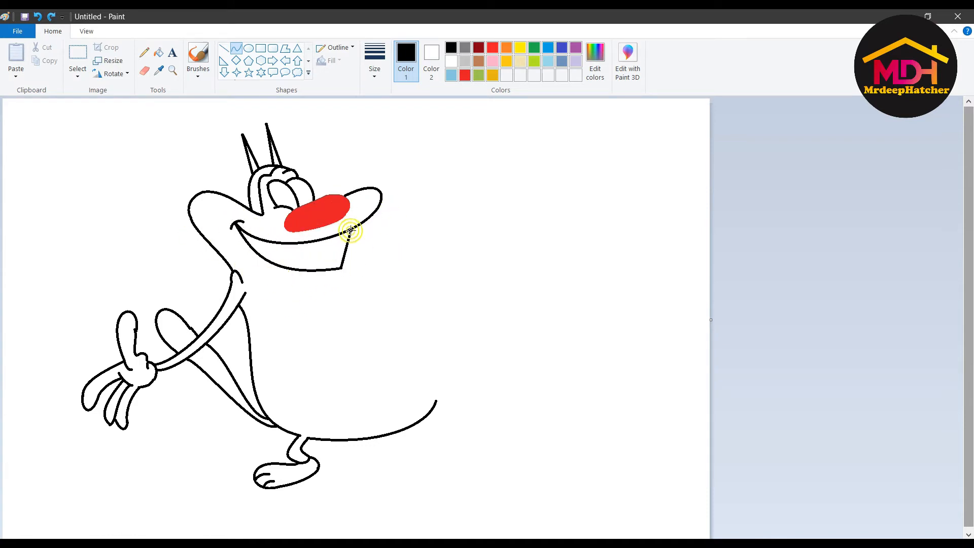
left_click_drag(350, 230, 341, 267)
- Bow a rounded belly outline, add a tooth line and start the outstretched arm's upper edge
left_click_drag(363, 221, 436, 401)
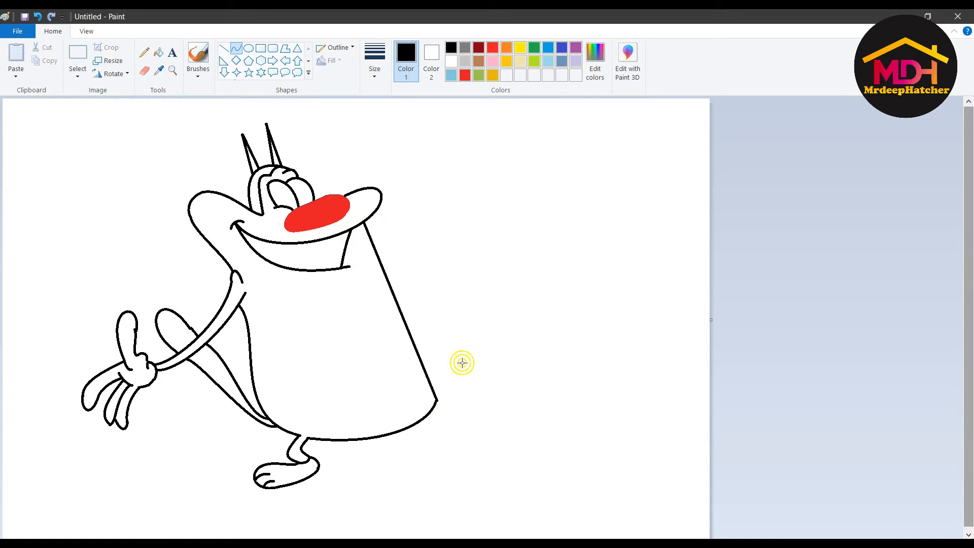
left_click_drag(359, 272, 459, 330)
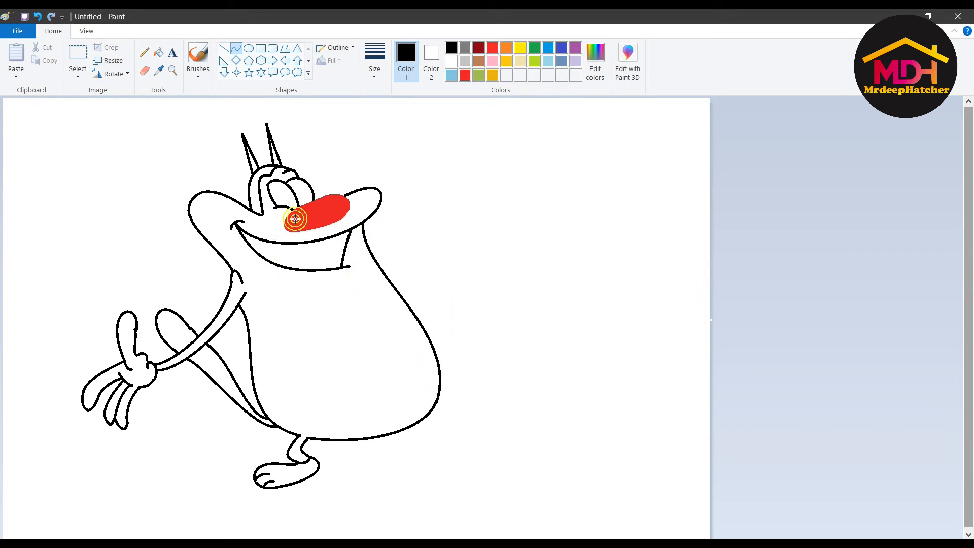
mouse_move(325, 239)
left_mouse_down()
mouse_move(326, 271)
mouse_move(264, 255)
left_mouse_up()
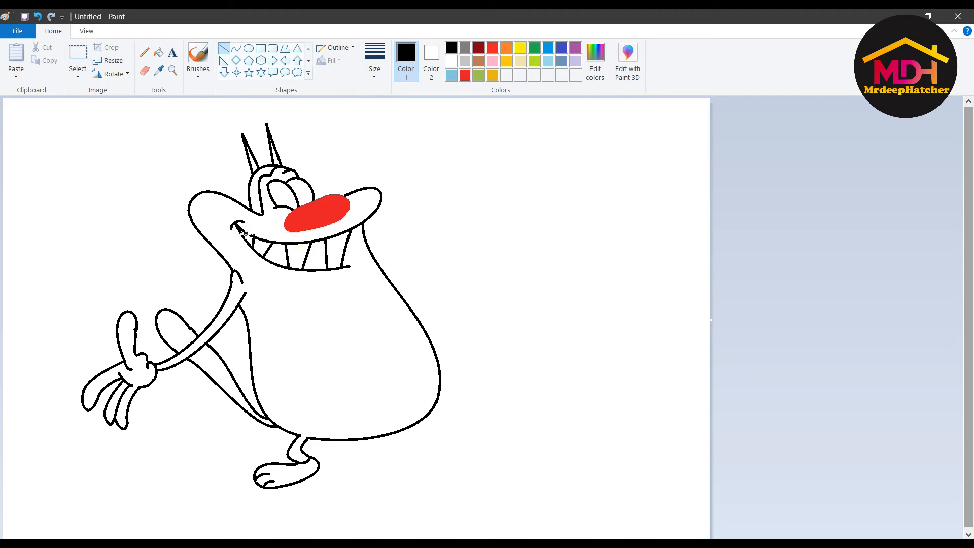
left_click(236, 48)
left_click_drag(322, 278, 517, 268)
left_click_drag(385, 275, 519, 280)
- Redraw the arm's lower edge, curve the wrist and draw the thumb upward
key("ctrl+z")
left_click_drag(427, 283, 423, 286)
left_click(533, 272)
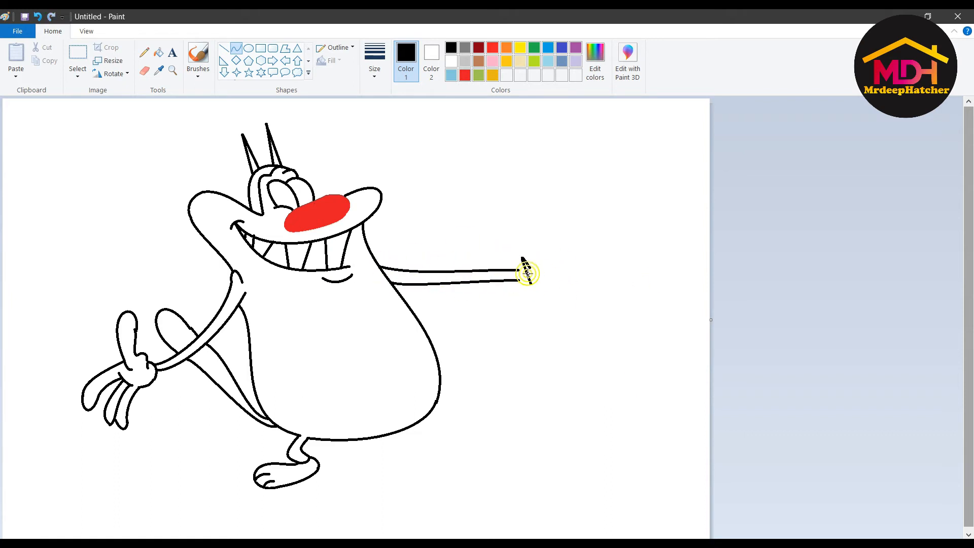
left_click_drag(528, 274, 512, 289)
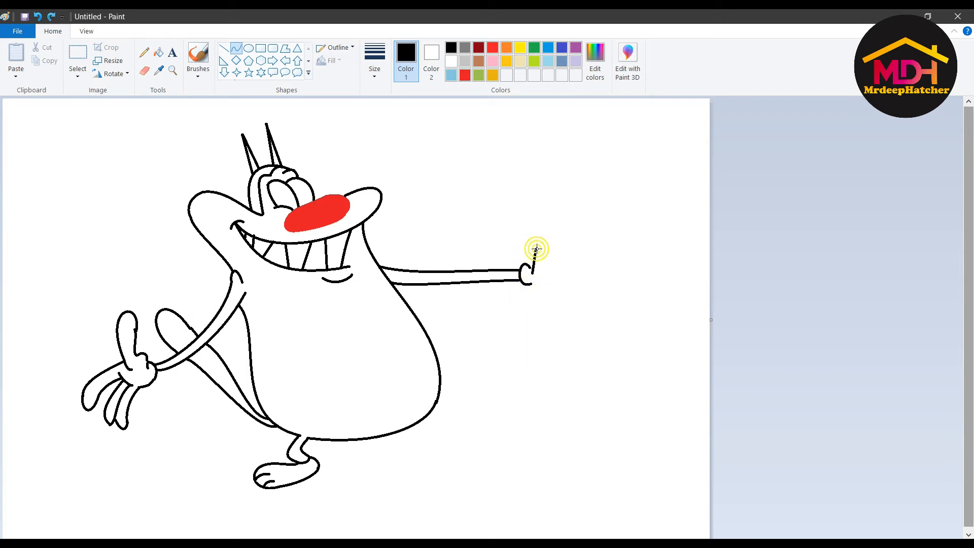
left_click_drag(532, 252, 541, 247)
left_click(236, 48)
mouse_move(536, 251)
left_mouse_down()
mouse_move(534, 230)
mouse_move(539, 242)
mouse_move(556, 217)
mouse_move(538, 219)
left_mouse_up()
key("ctrl+z")
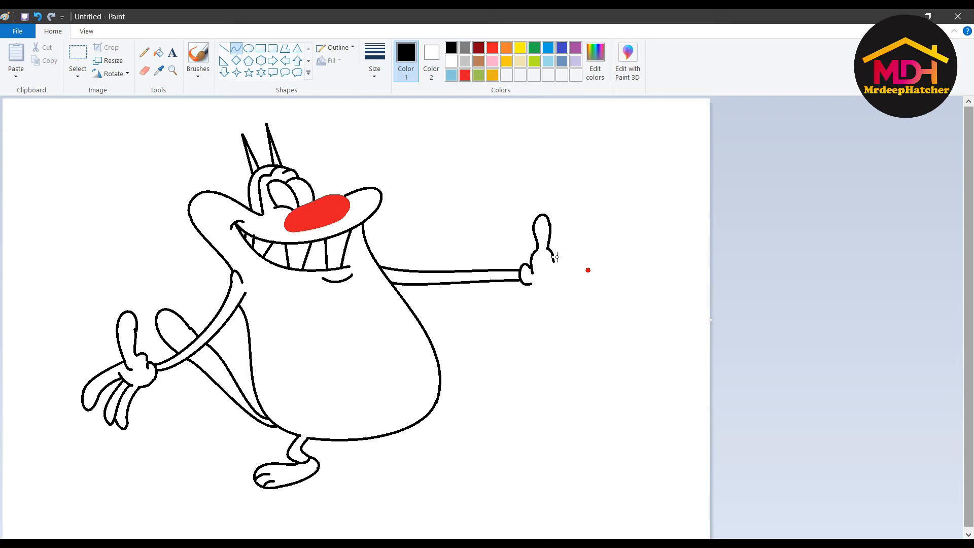
- Draw three arced fingers of the open hand and start the palm line
mouse_move(552, 255)
left_mouse_down()
mouse_move(607, 263)
mouse_move(607, 278)
left_mouse_up()
left_click(605, 254)
left_click(579, 263)
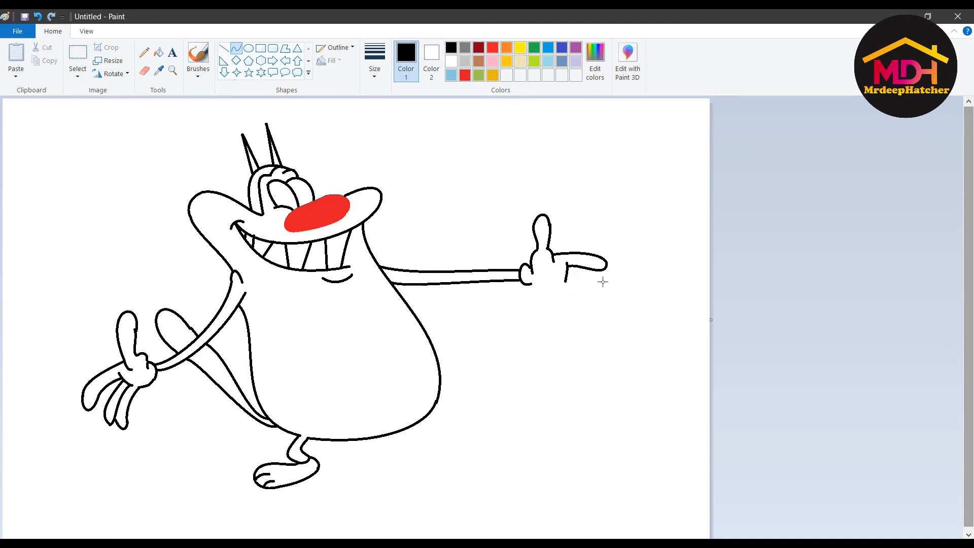
left_click_drag(600, 284, 604, 286)
left_click(583, 276)
left_click(606, 279)
left_click(572, 283)
left_click(603, 297)
mouse_move(605, 290)
left_mouse_down()
mouse_move(557, 294)
mouse_move(597, 301)
mouse_move(535, 281)
mouse_move(525, 288)
left_mouse_up()
left_click(652, 295)
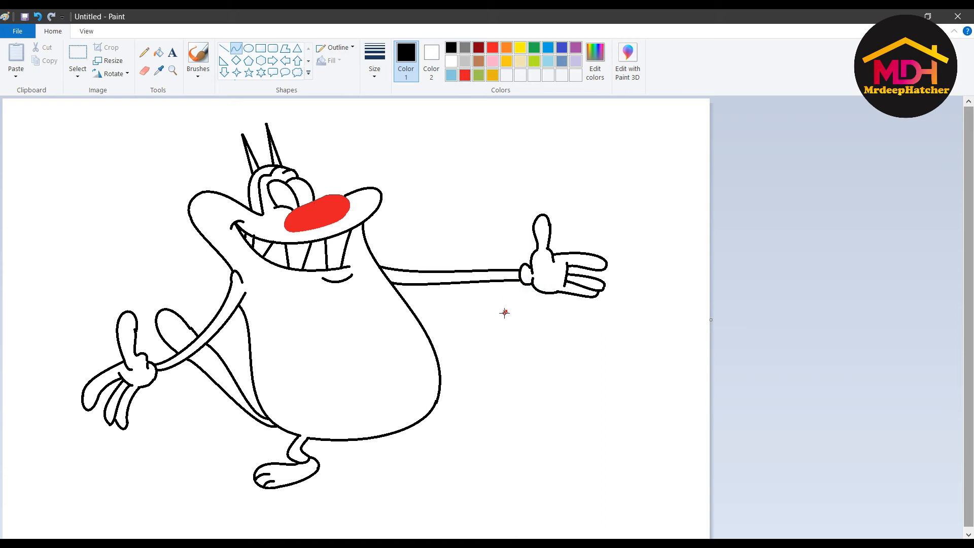
- Draw the second S-curved leg from the belly with a rounded foot outline
mouse_move(422, 420)
left_mouse_down()
mouse_move(449, 439)
mouse_move(446, 422)
mouse_move(447, 438)
mouse_move(440, 429)
mouse_move(464, 406)
mouse_move(449, 408)
mouse_move(458, 451)
left_mouse_up()
left_click(439, 428)
left_click(486, 417)
left_click(450, 444)
left_click(438, 446)
key("ctrl+z")
mouse_move(463, 405)
left_mouse_down()
mouse_move(449, 456)
mouse_move(466, 419)
mouse_move(484, 405)
left_mouse_up()
left_click_drag(461, 439, 513, 429)
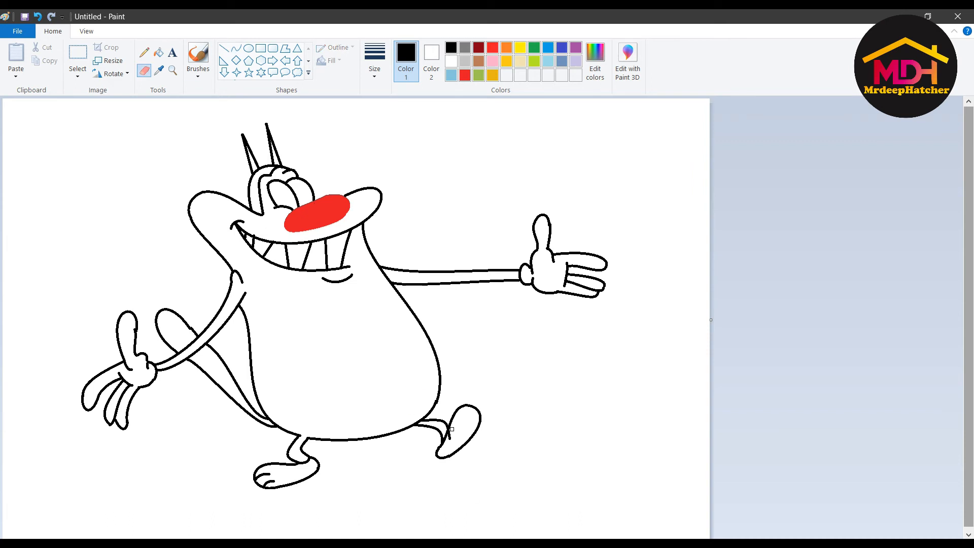
left_click(472, 411)
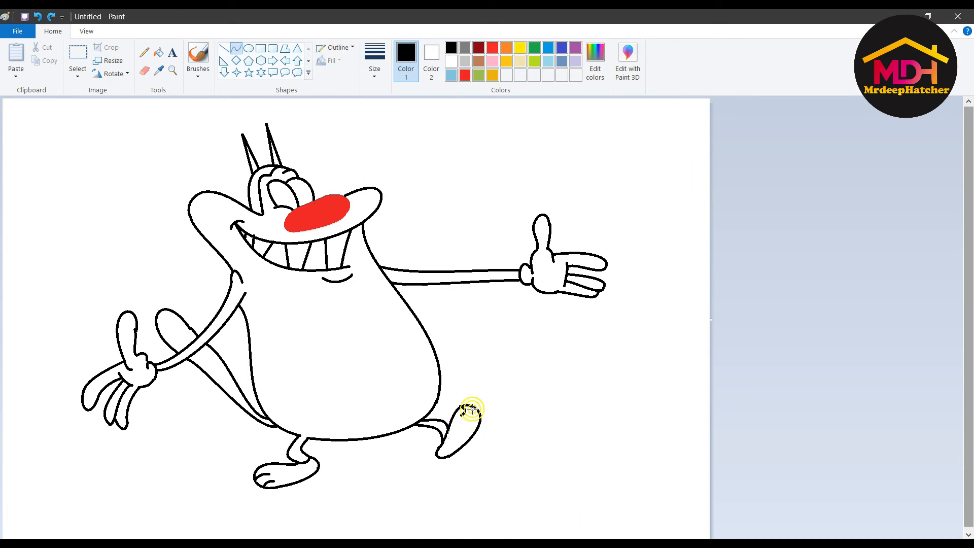
- Draw both eye ovals with green outline and solid green fill
left_click(247, 49)
left_click_drag(273, 187, 293, 204)
left_click(399, 43)
left_click_drag(287, 202, 305, 197)
left_click(478, 75)
left_click(332, 61)
left_click(327, 90)
left_click(431, 60)
left_click(479, 75)
left_click(403, 141)
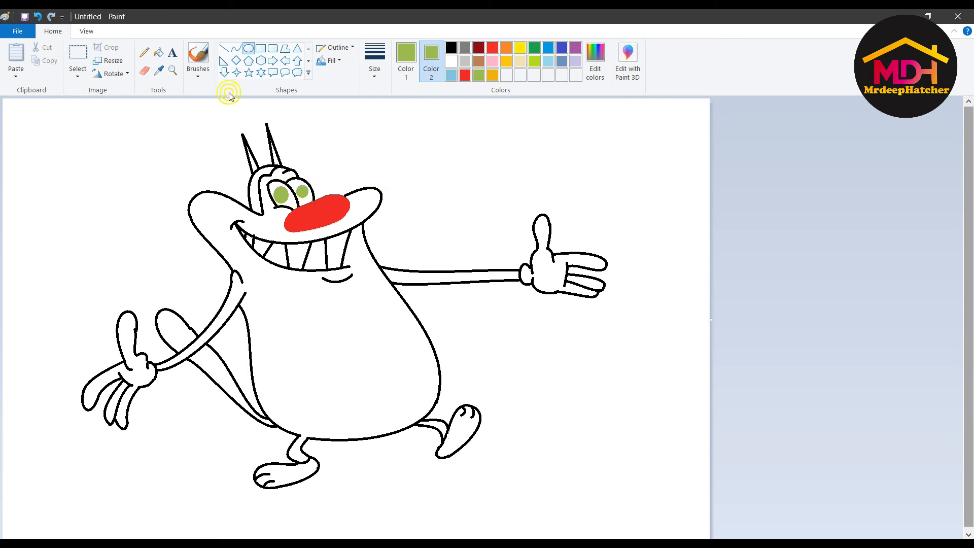
left_click(237, 48)
- Draw a black eyelid curve above the left eye
left_click(450, 48)
left_click_drag(262, 183, 286, 175)
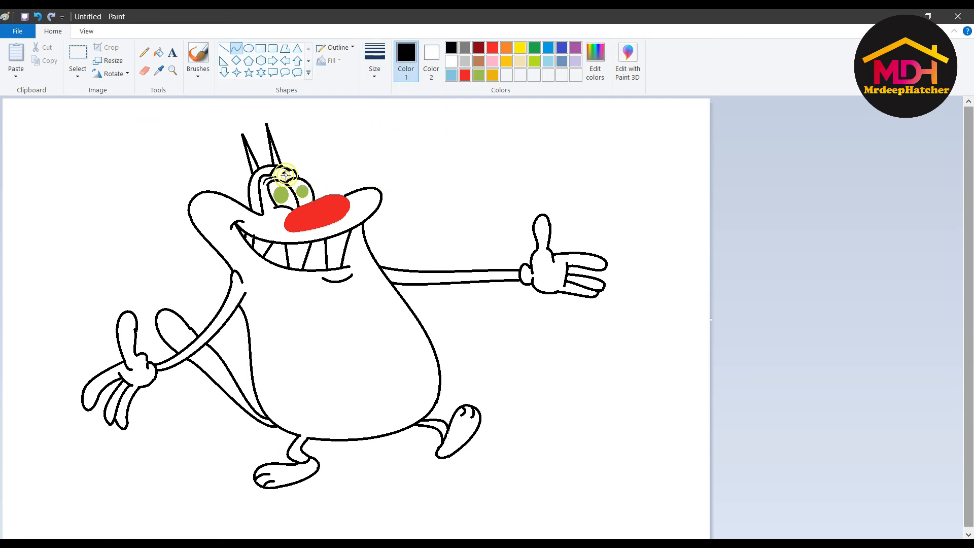
left_click(277, 212)
left_click(401, 127)
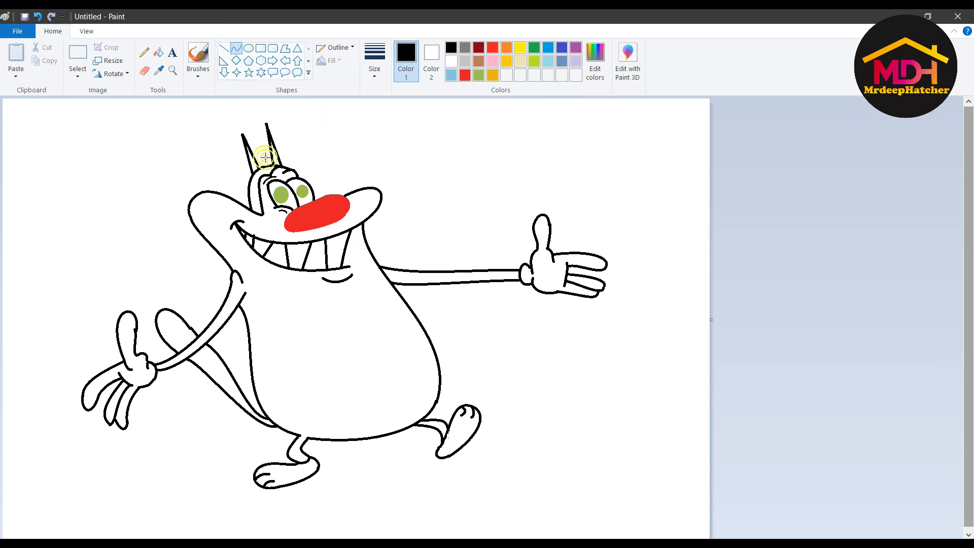
- Place two small orange-filled dots on the cheeks
left_click(248, 49)
left_click(429, 59)
left_click(492, 75)
left_click(412, 65)
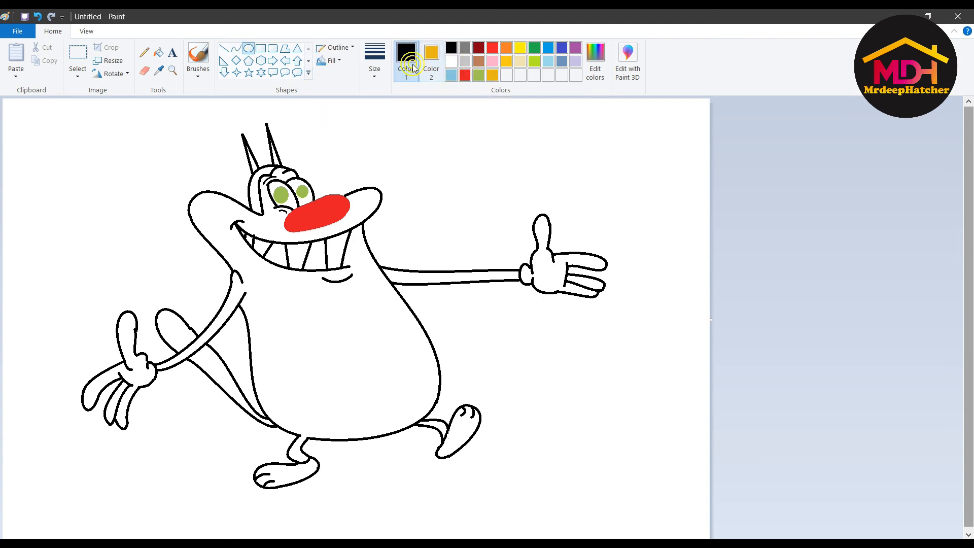
left_click(207, 199)
left_click(236, 48)
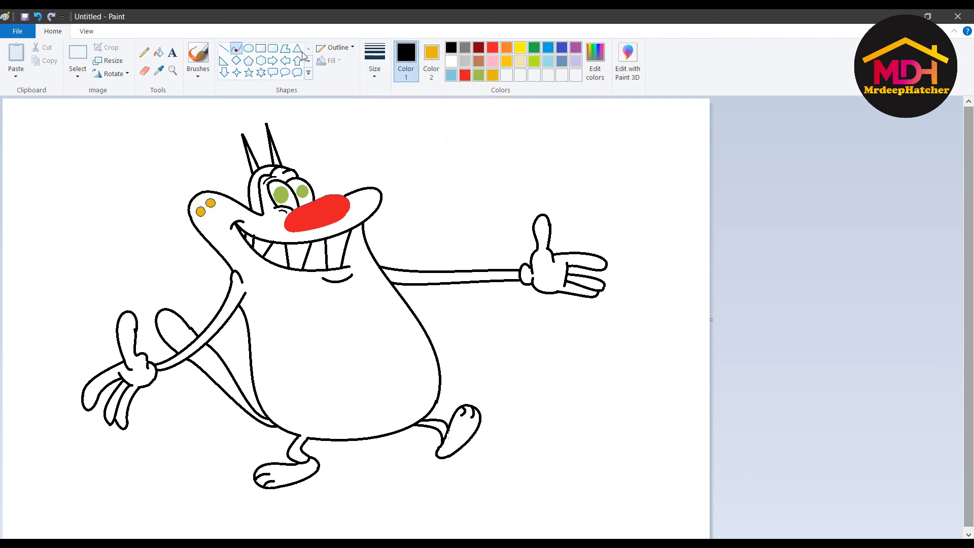
- Draw whiskers on the left cheek and beside the right side of the snout
mouse_move(179, 193)
left_mouse_down()
mouse_move(189, 202)
mouse_move(193, 184)
left_mouse_up()
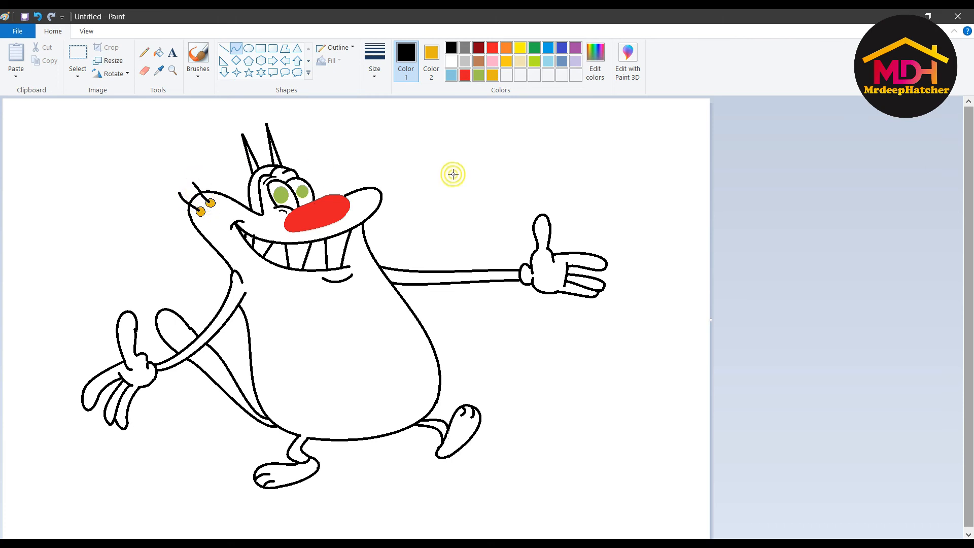
mouse_move(370, 188)
left_mouse_down()
mouse_move(378, 163)
mouse_move(406, 170)
left_mouse_up()
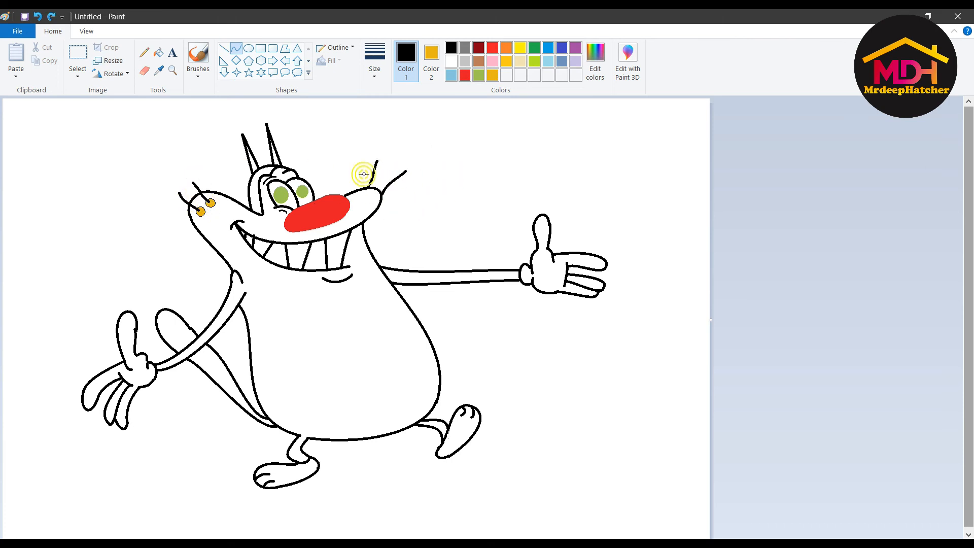
left_click(464, 61)
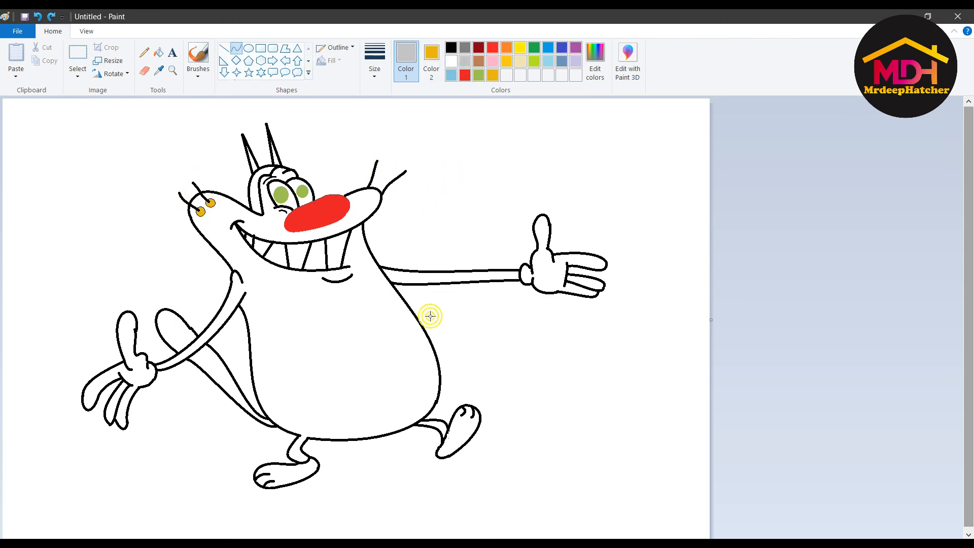
- Outline a rounded belly patch on the cat with curved lines
mouse_move(424, 327)
left_mouse_down()
mouse_move(434, 387)
mouse_move(286, 332)
left_mouse_up()
left_click_drag(374, 364, 299, 456)
left_click(540, 338)
left_click(408, 60)
left_click(451, 48)
left_click_drag(423, 331, 441, 390)
left_click(435, 349)
- Fill the belly patch with light grey
left_click(439, 367)
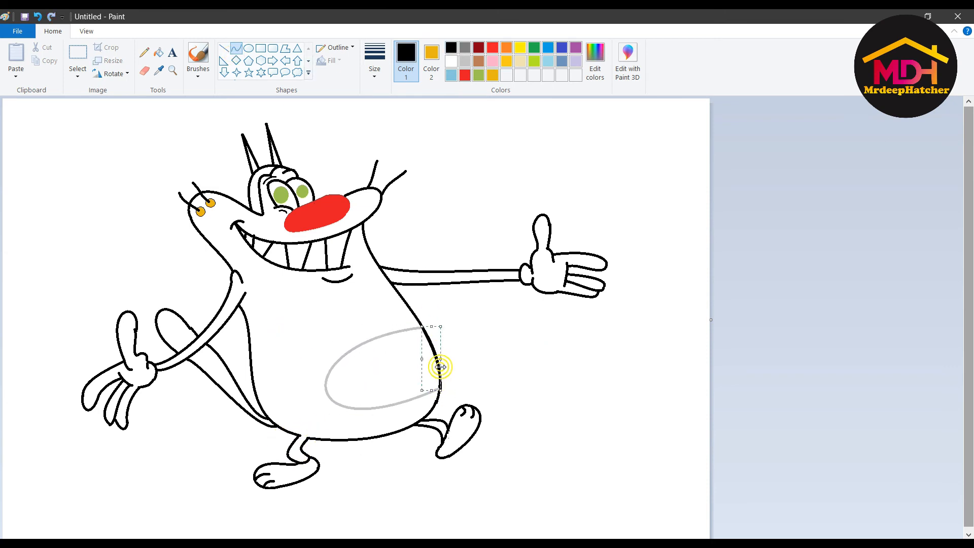
left_click(399, 220)
left_click(159, 53)
left_click(465, 61)
left_click(379, 398)
- Fill the body and outstretched arm light blue, and the hair and ears black
left_click(451, 75)
left_click(343, 284)
left_click(452, 48)
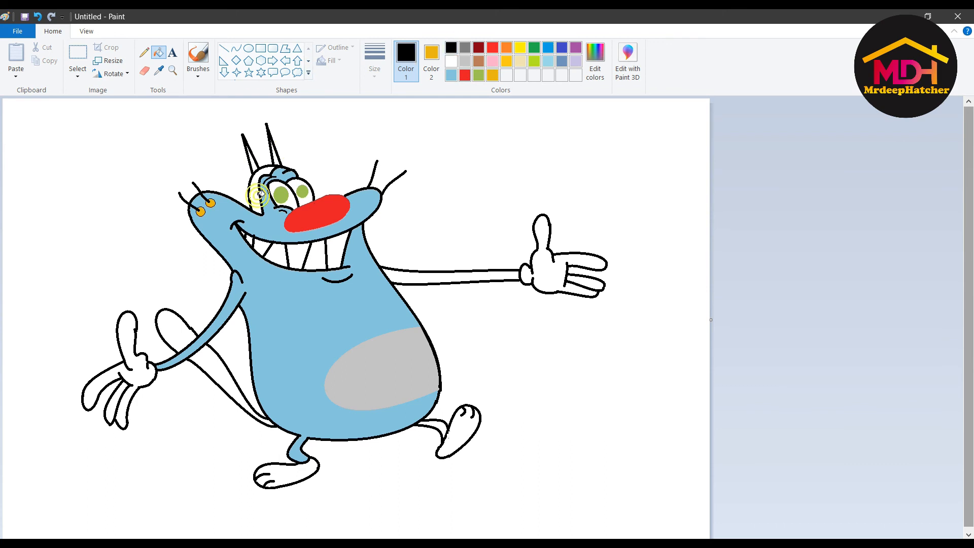
left_click(257, 195)
left_click(276, 159)
left_click(451, 76)
left_click(418, 279)
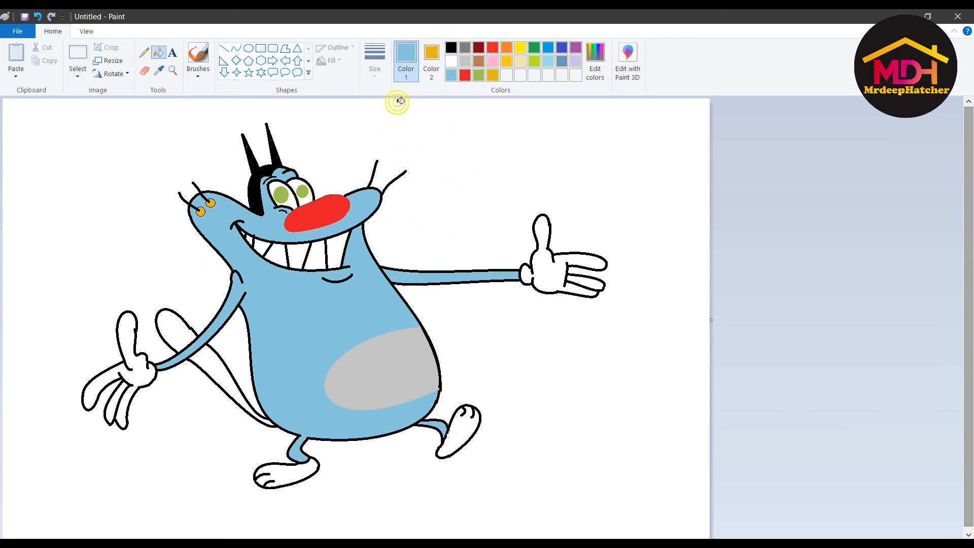
- Draw a black curved swirl on the grey belly for the navel
left_click(198, 57)
left_click(451, 48)
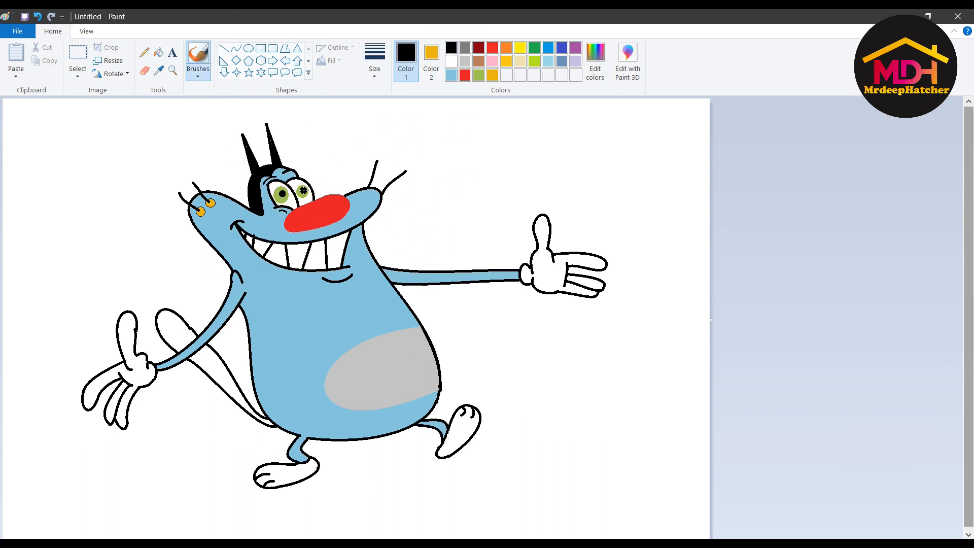
left_click(236, 48)
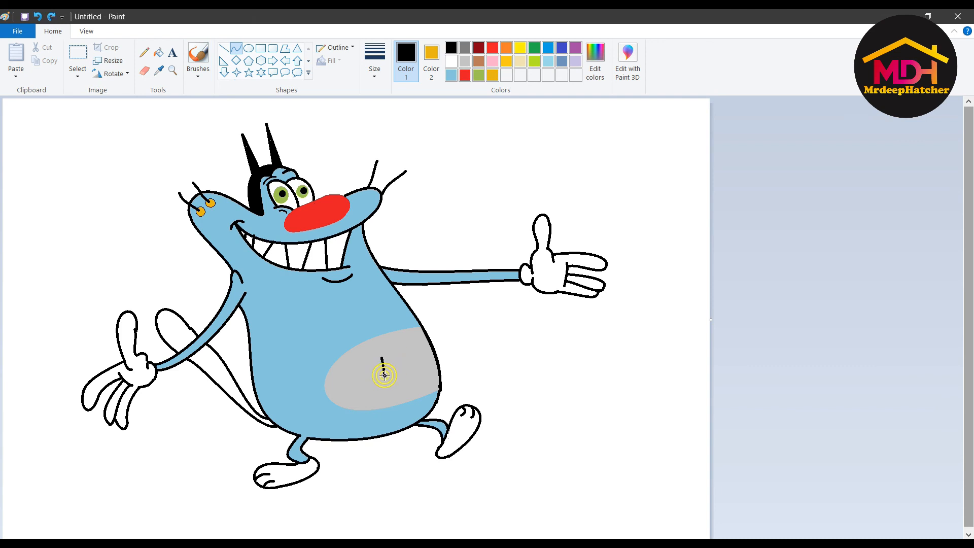
left_click_drag(384, 375, 373, 365)
left_click_drag(379, 363, 387, 376)
left_click(460, 279)
- Fill both tail sections light blue
left_click(159, 52)
left_click(451, 75)
left_click(175, 331)
left_click(217, 372)
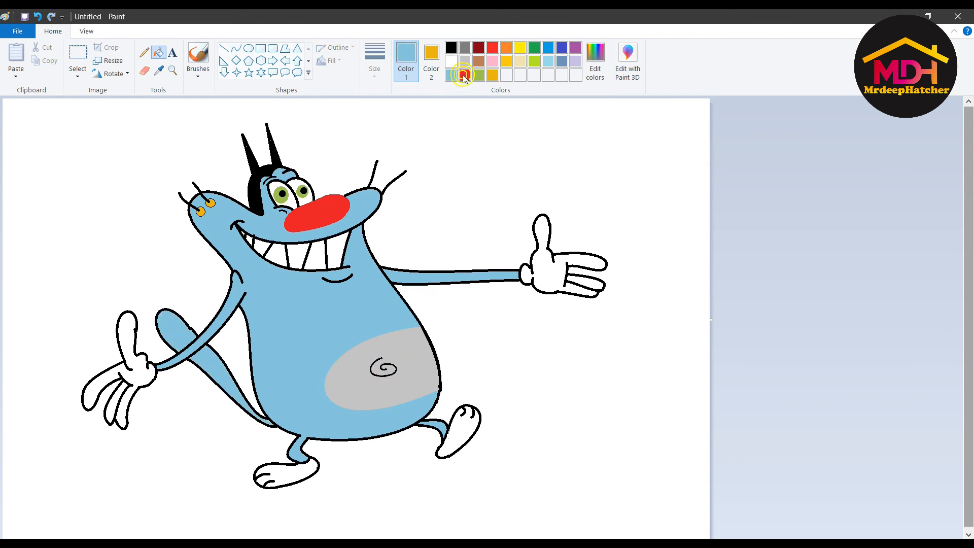
- Add a white solid-filled oval highlight on the red nose
left_click(198, 56)
left_click(451, 62)
left_click(326, 204)
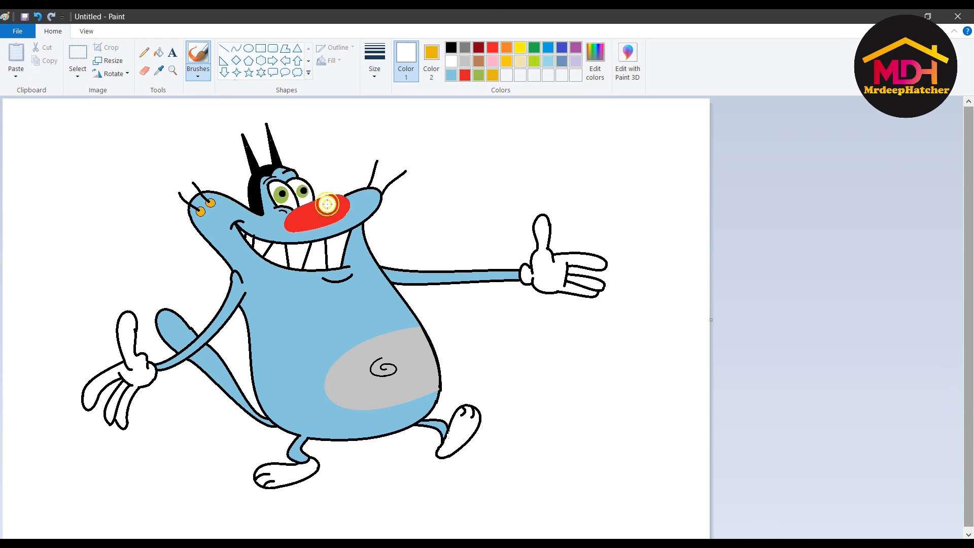
key("ctrl+z")
left_click(197, 73)
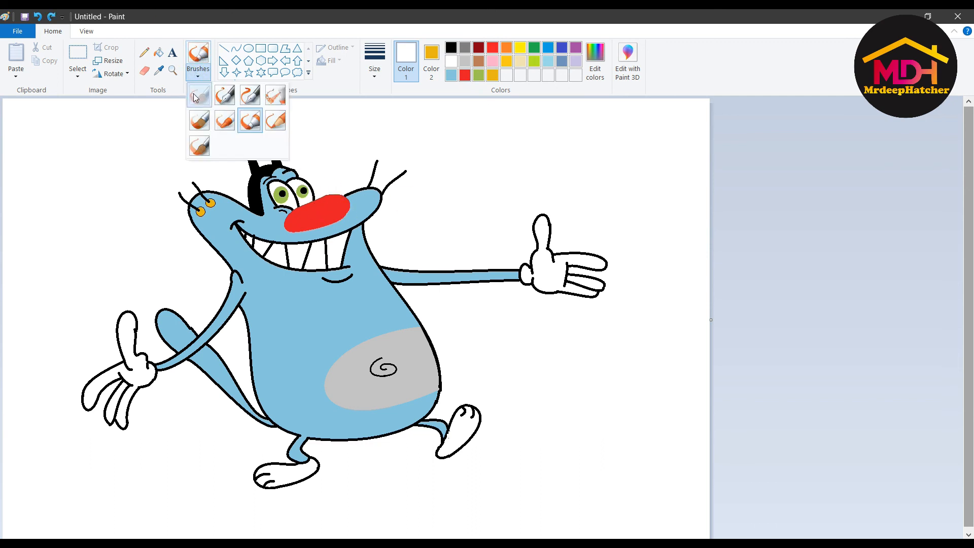
left_click(199, 145)
left_click(328, 204)
left_click(249, 48)
left_click_drag(319, 197, 339, 211)
left_click(432, 60)
left_click(451, 61)
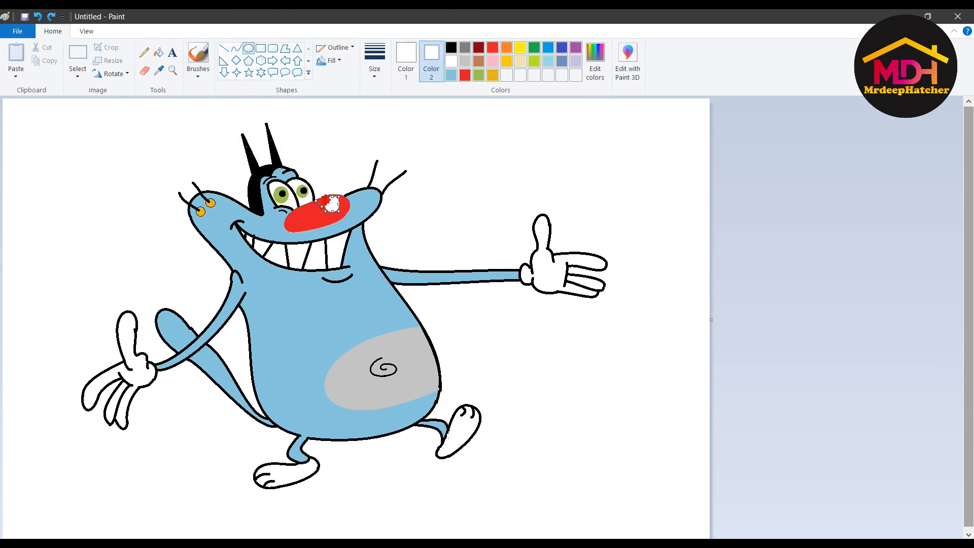